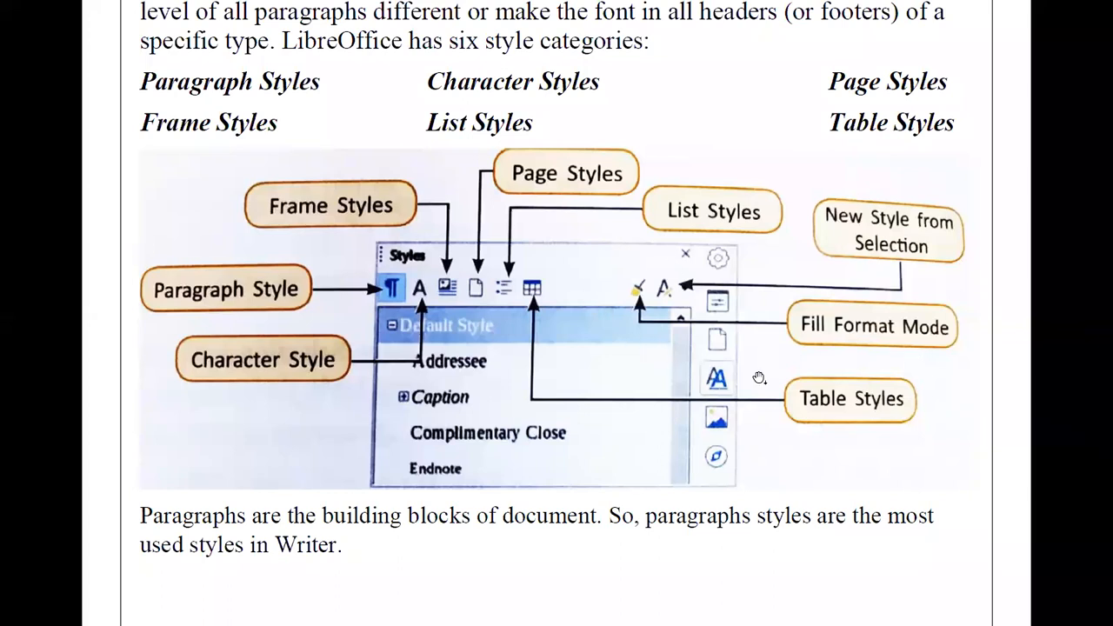
Scroll the full-screen PDF to the page with the labelled Styles deck diagram.
scroll(759, 380, "down", 1)
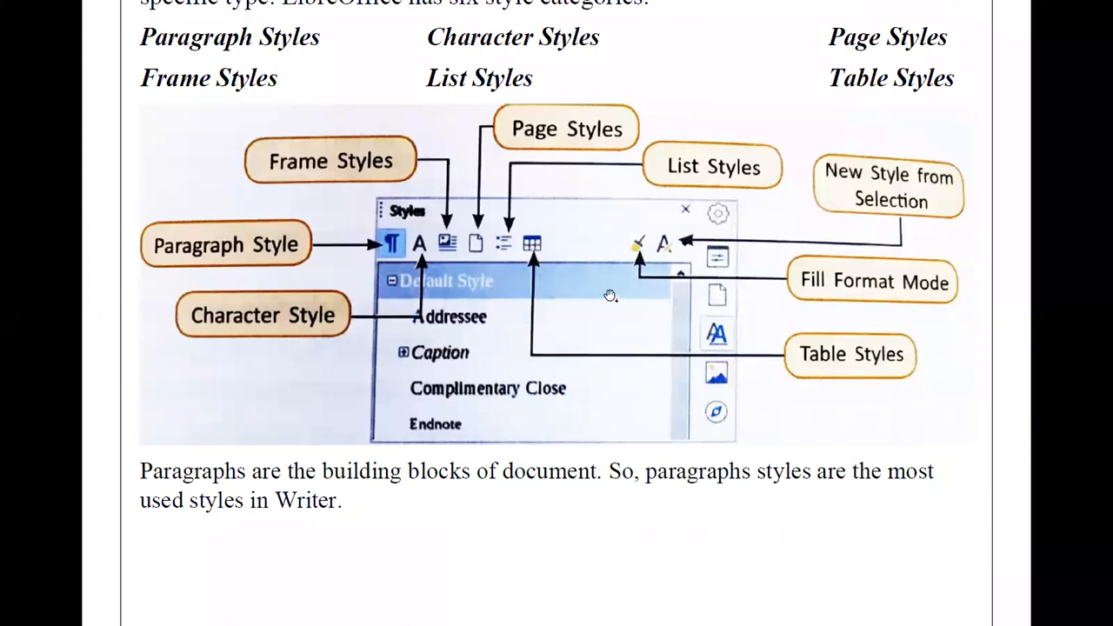
scroll(632, 308, "down", 2)
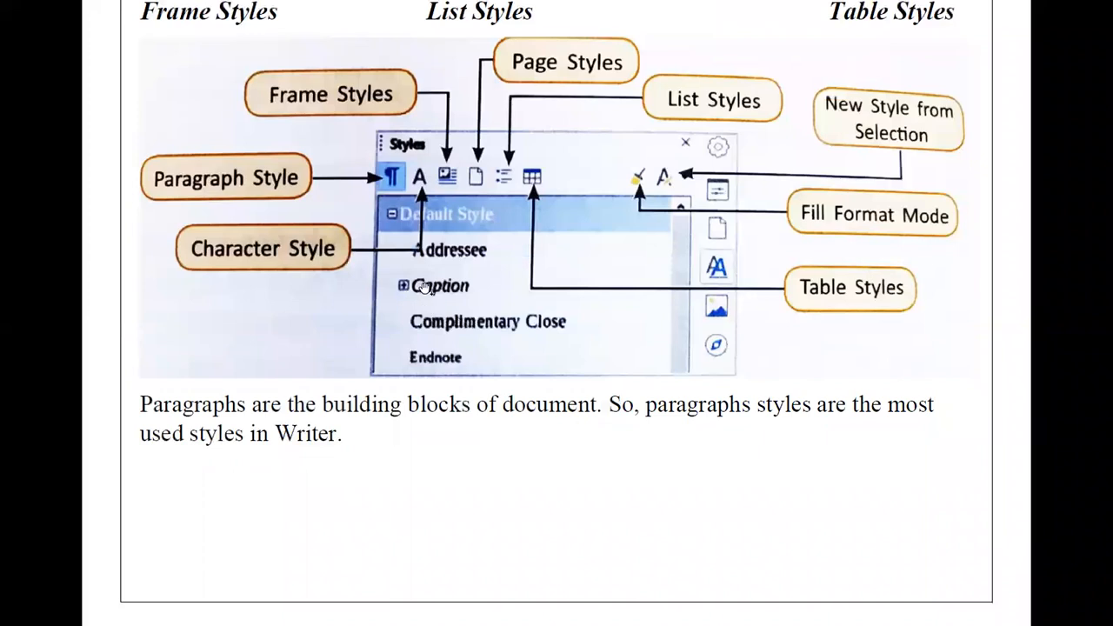
scroll(612, 369, "up", 1)
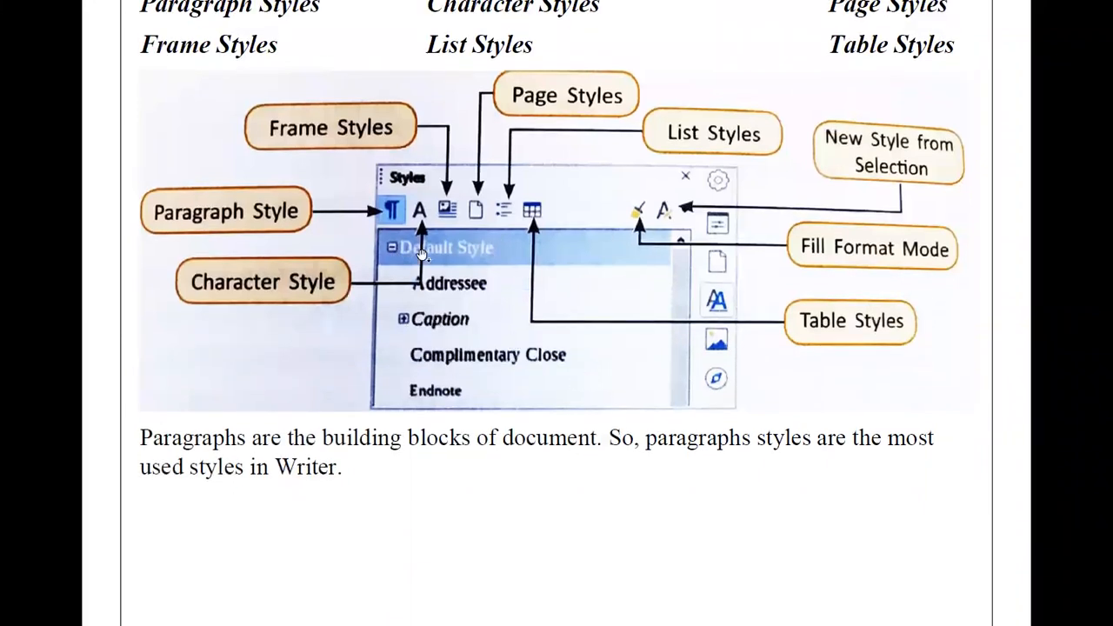
scroll(421, 252, "down", 1)
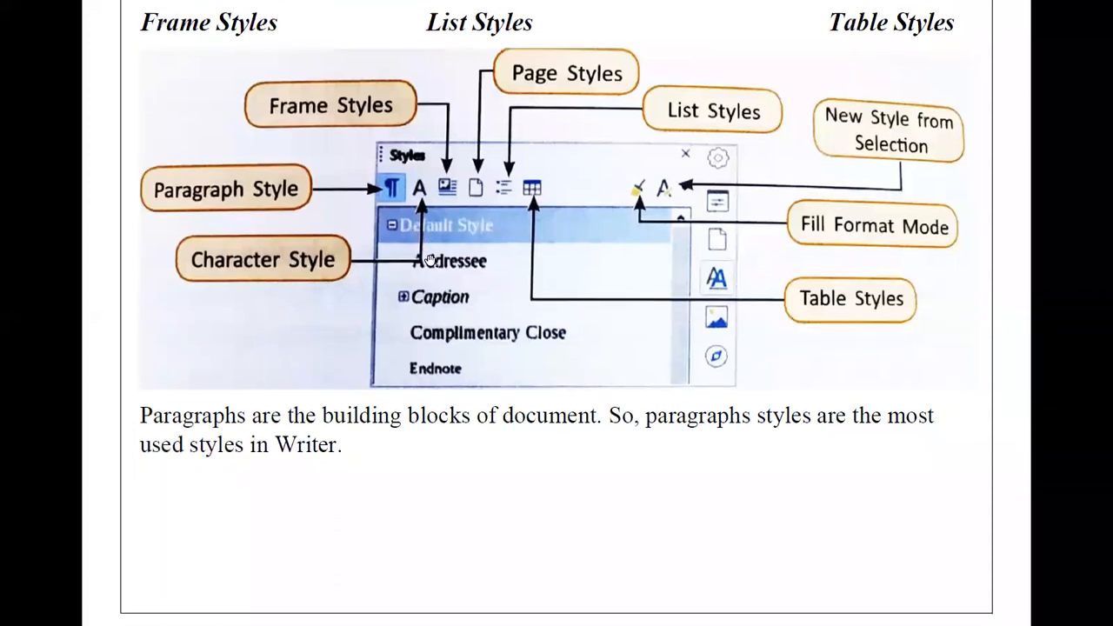
scroll(430, 262, "down", 1)
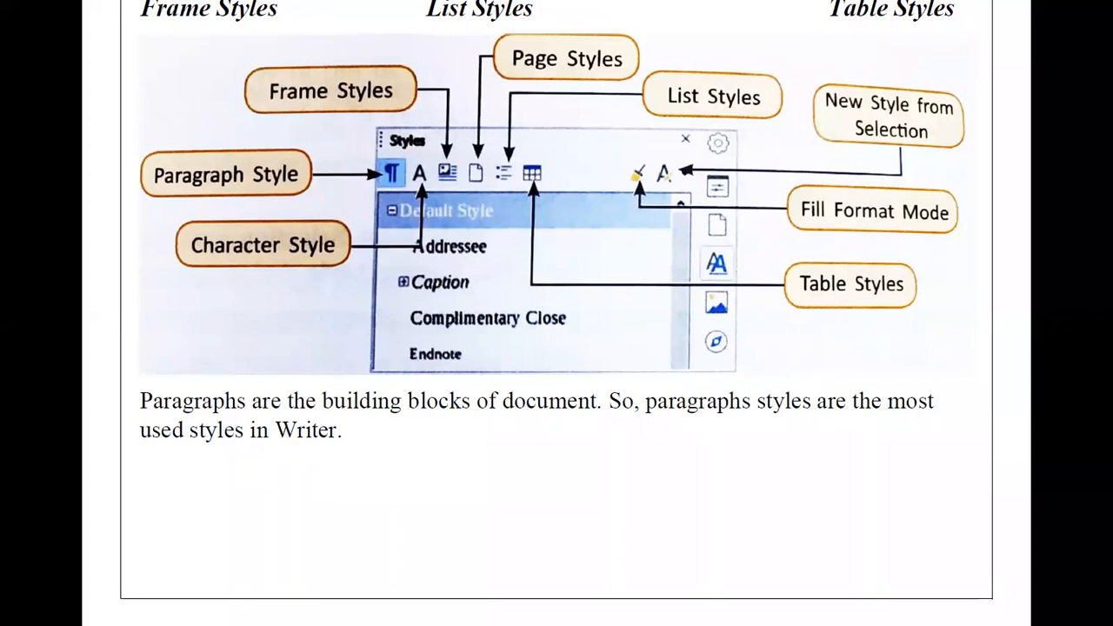
scroll(338, 467, "down", 3)
scroll(338, 467, "up", 1)
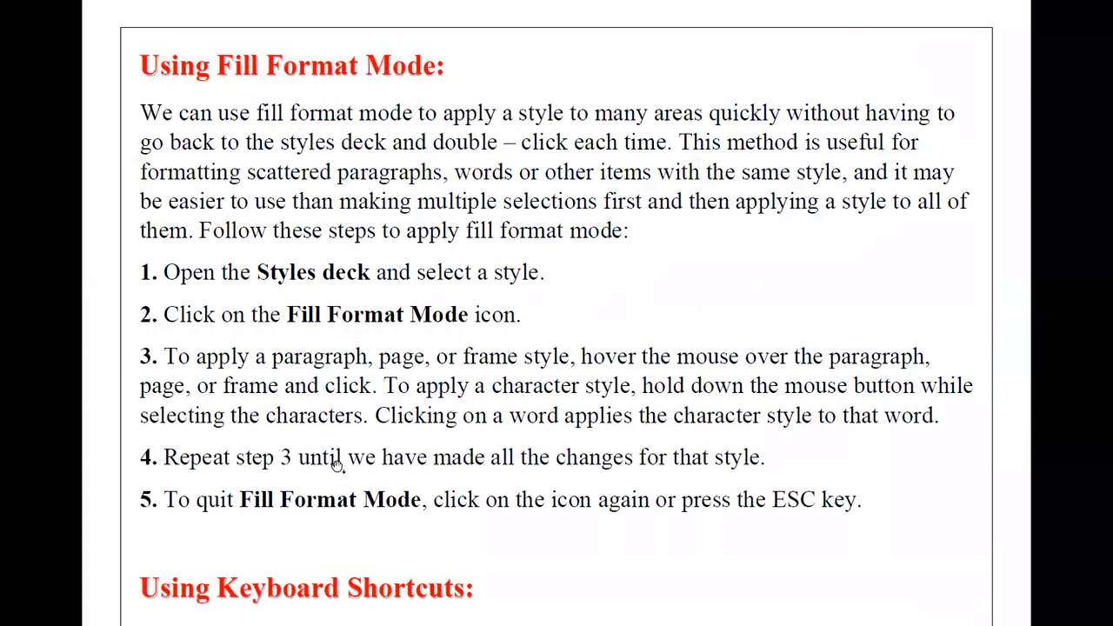
scroll(357, 231, "up", 3)
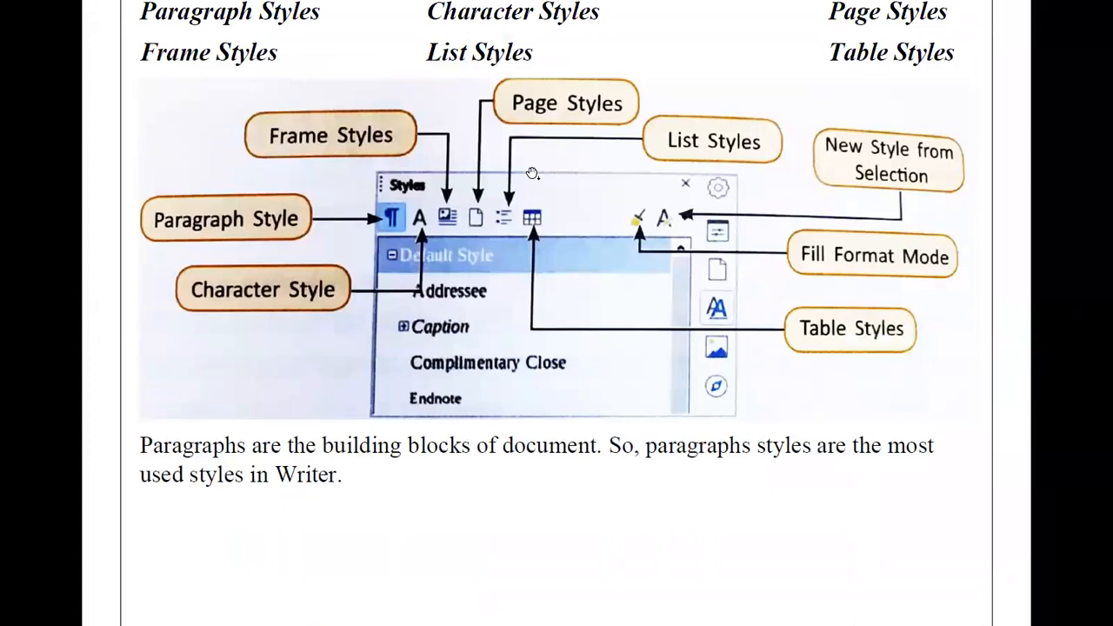
Exit full-screen Acrobat and start a new blank Writer document from LibreOffice 7.1.
key("Escape")
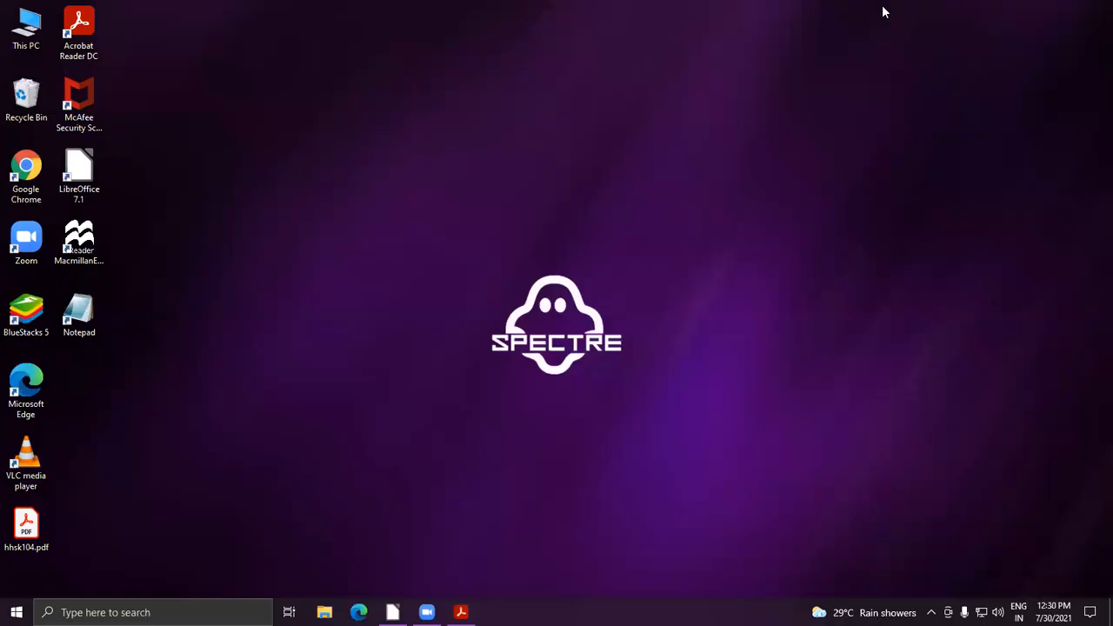
left_click(97, 175)
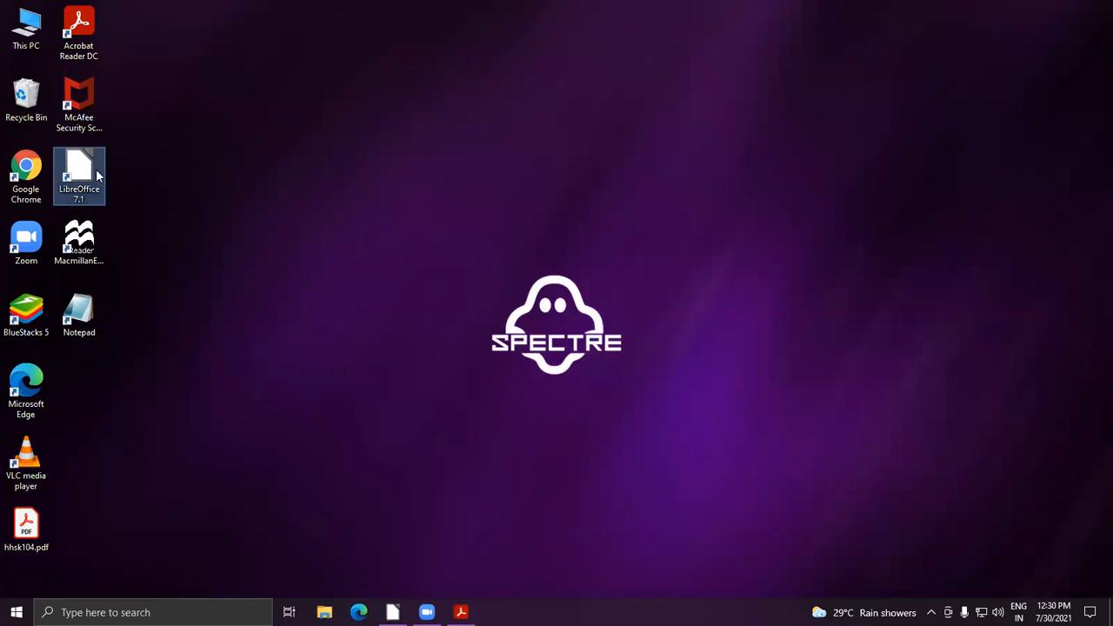
double_click(98, 175)
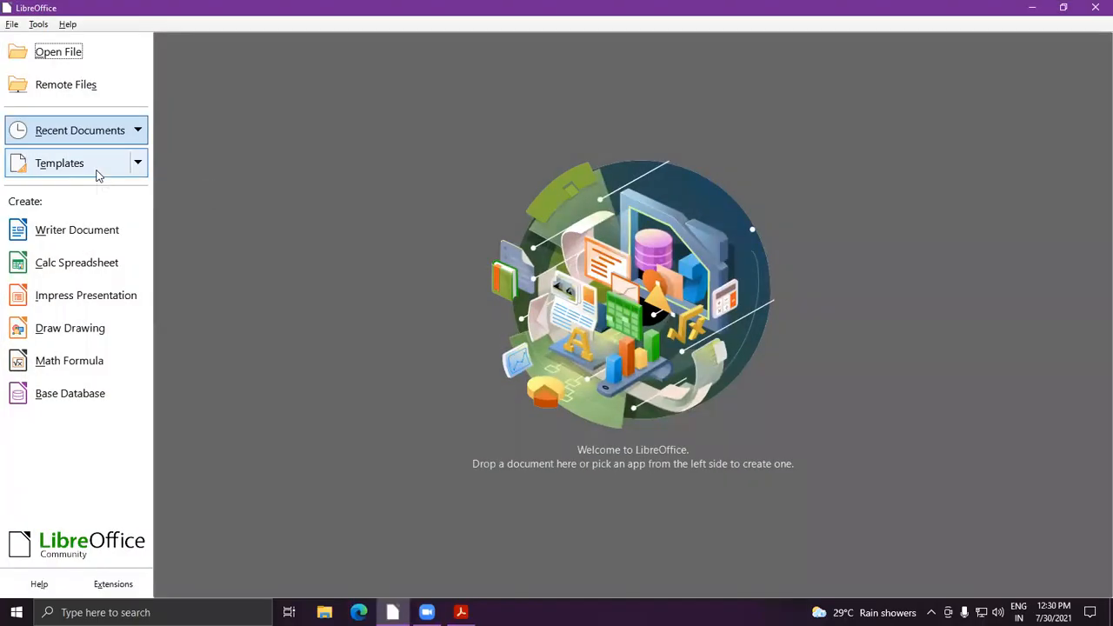
left_click(86, 230)
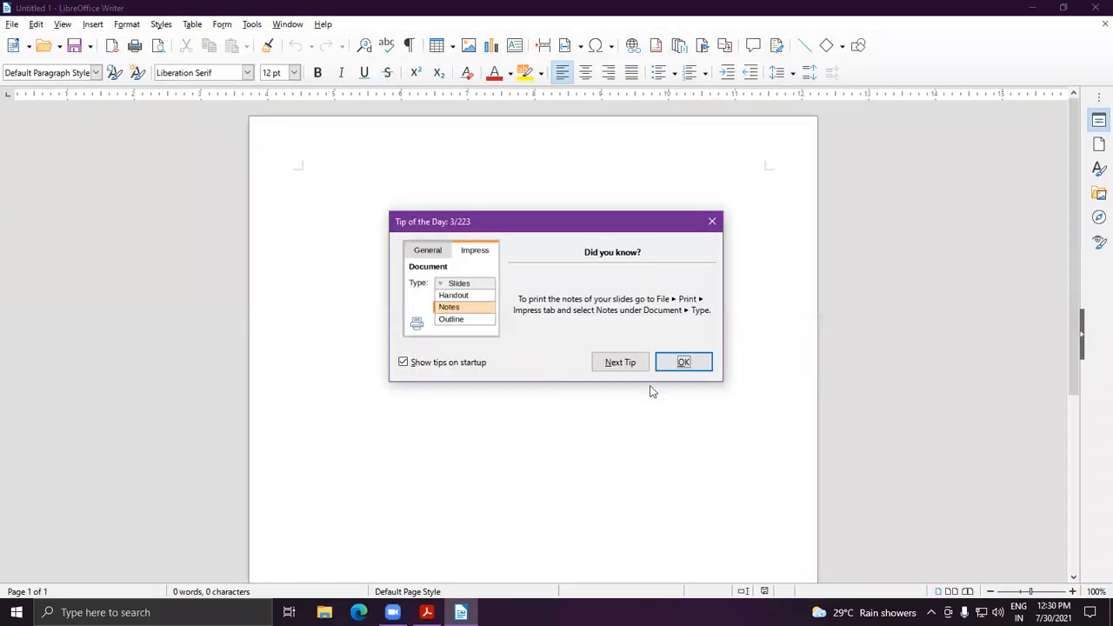
Dismiss the Tip of the Day and add the coding article, beginning with 'Styling is'.
left_click(687, 365)
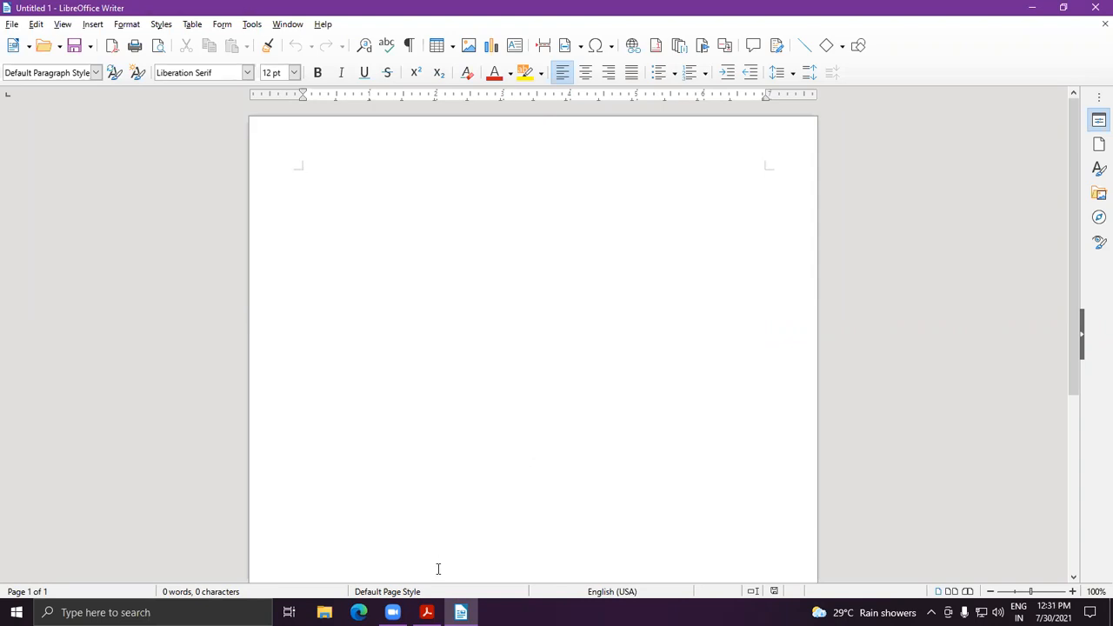
left_click(426, 612)
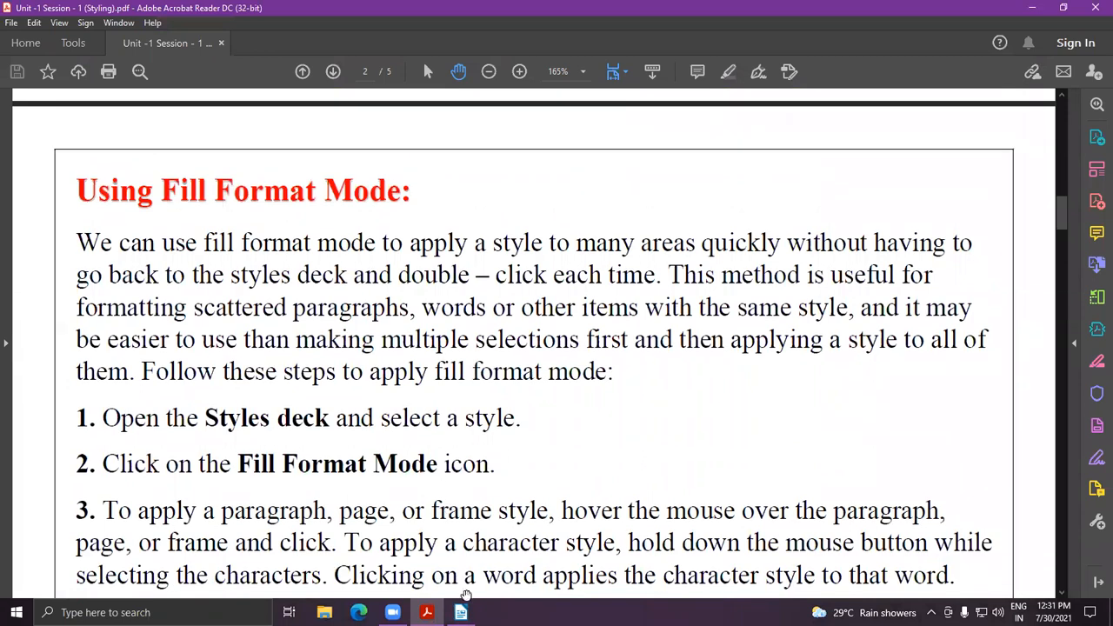
left_click(460, 612)
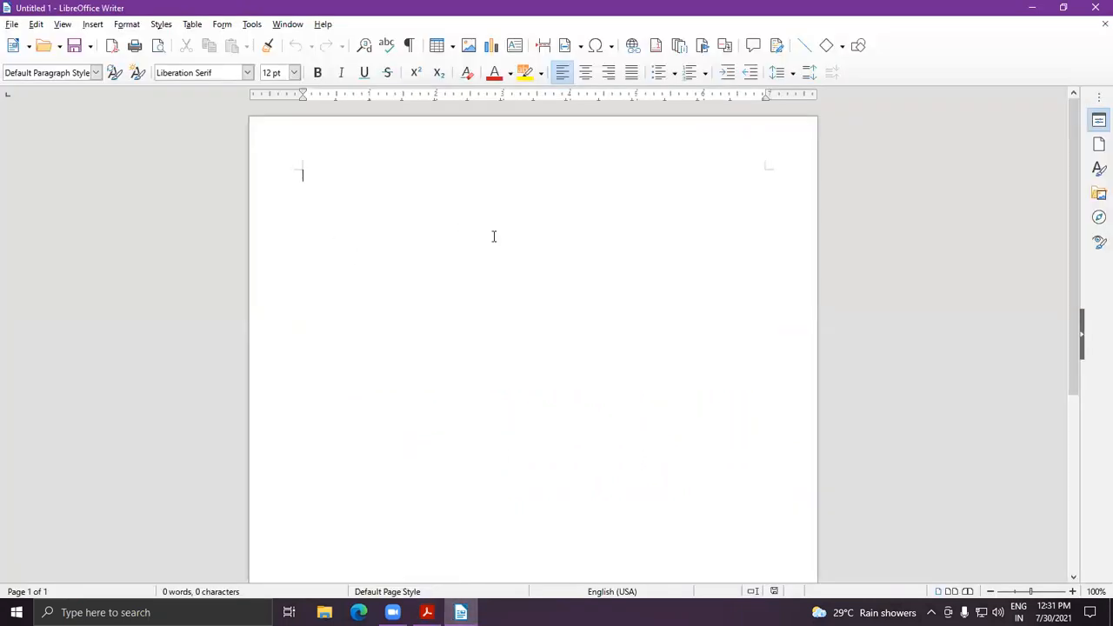
type("Styling is")
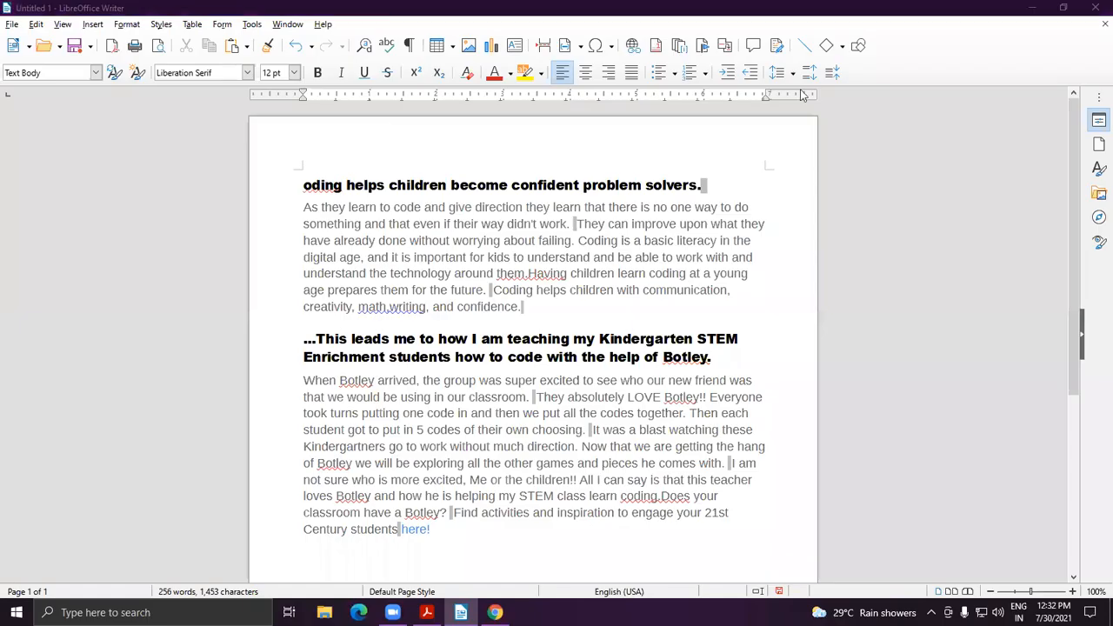
Apply the Default Character style at the start of the first heading.
left_click(304, 185)
type("C")
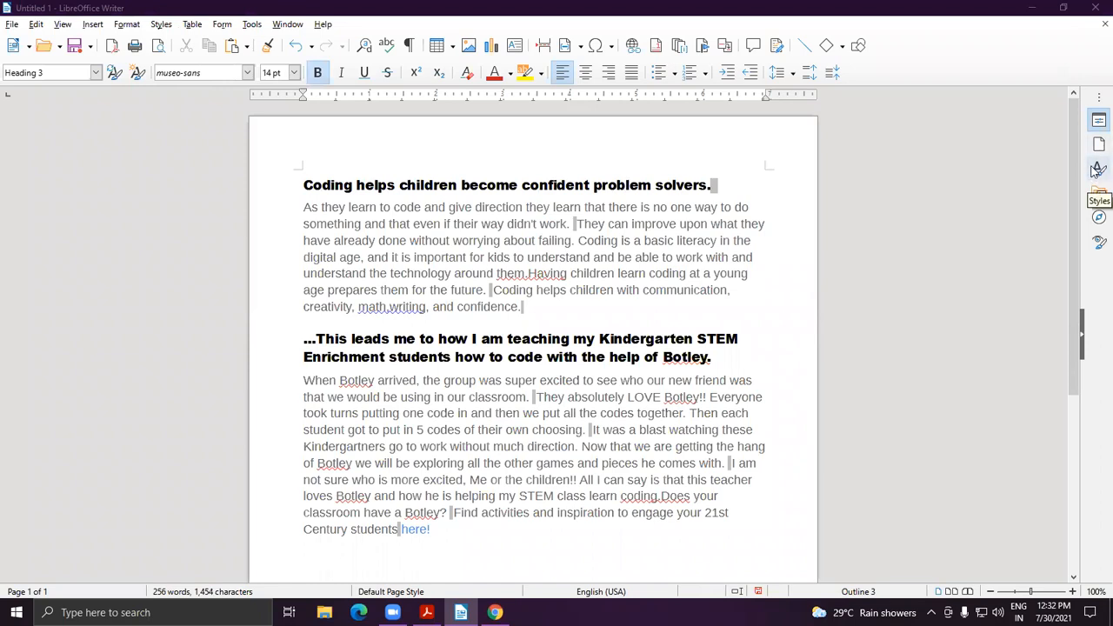
left_click(159, 23)
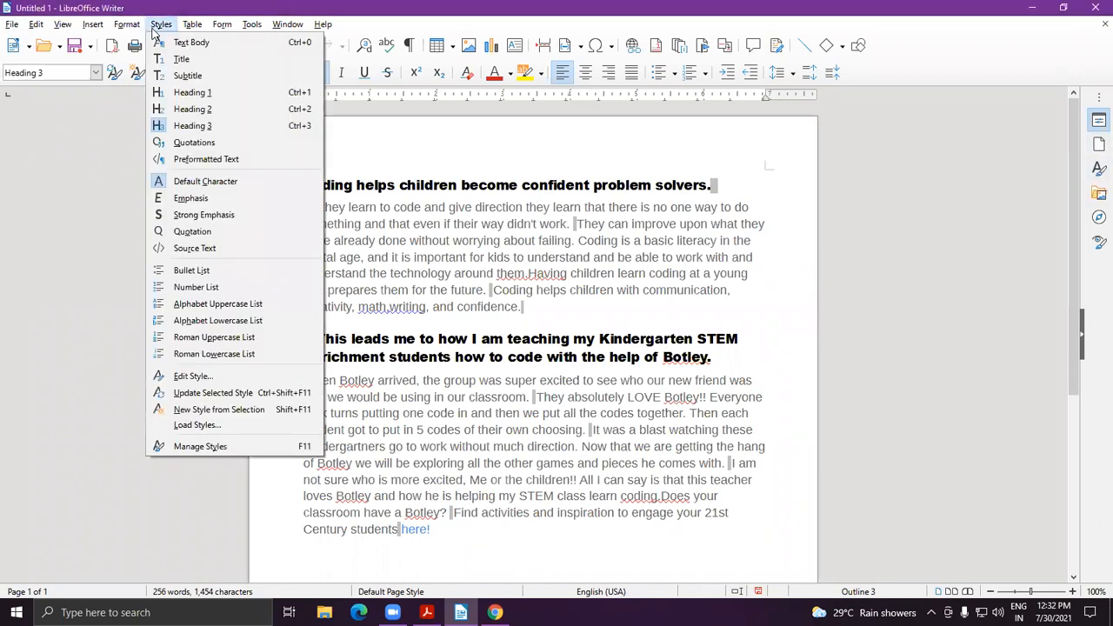
left_click(159, 183)
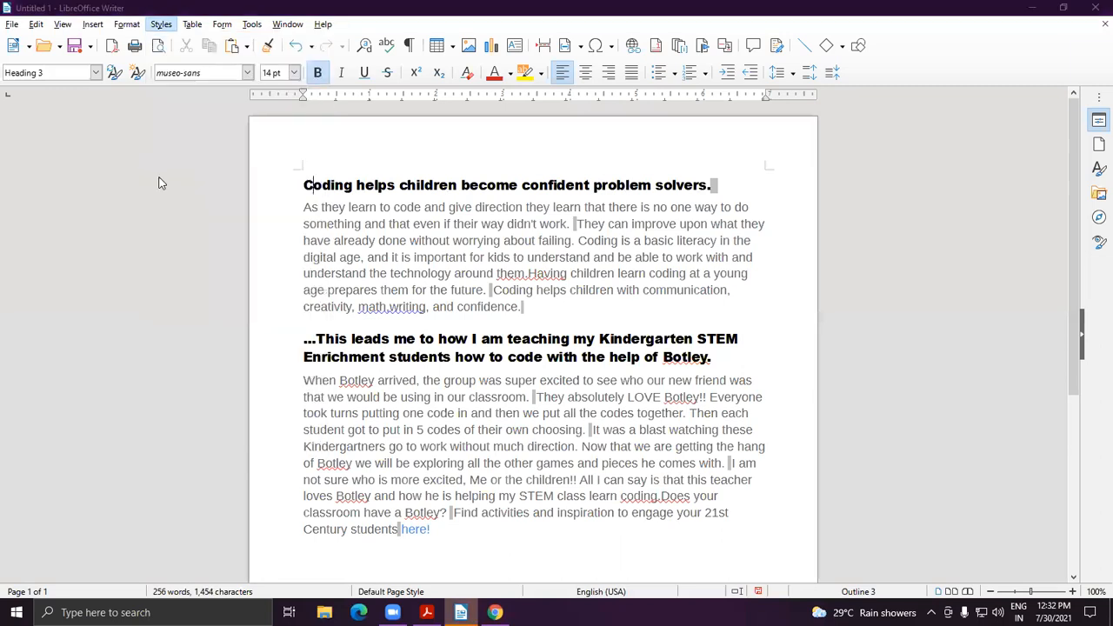
Show the paragraph styles list in the sidebar beside the article.
left_click(168, 22)
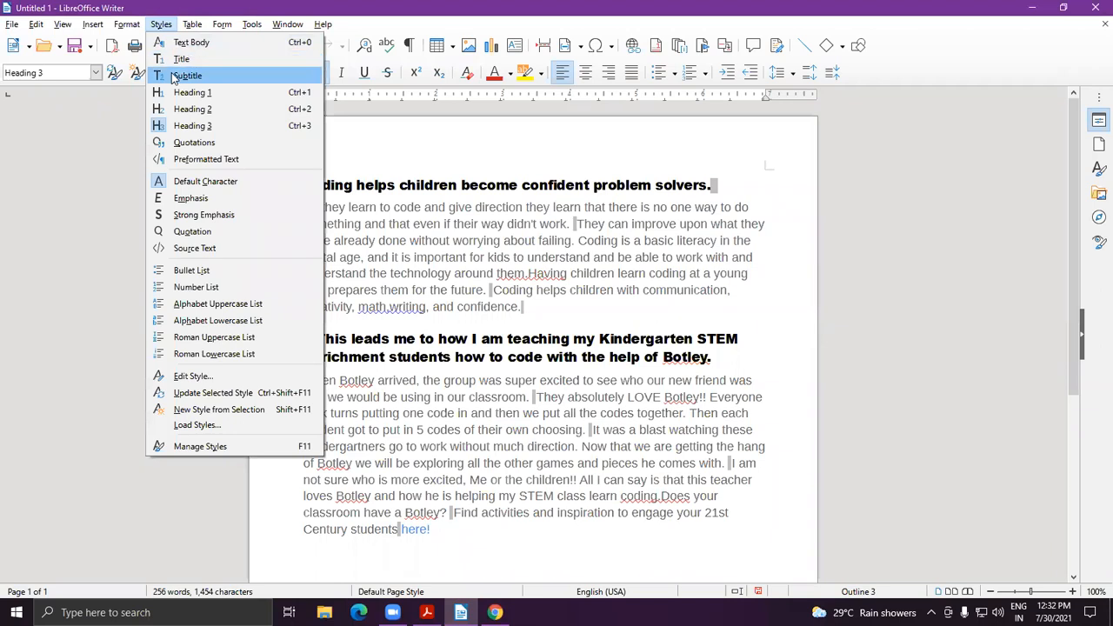
left_click(15, 278)
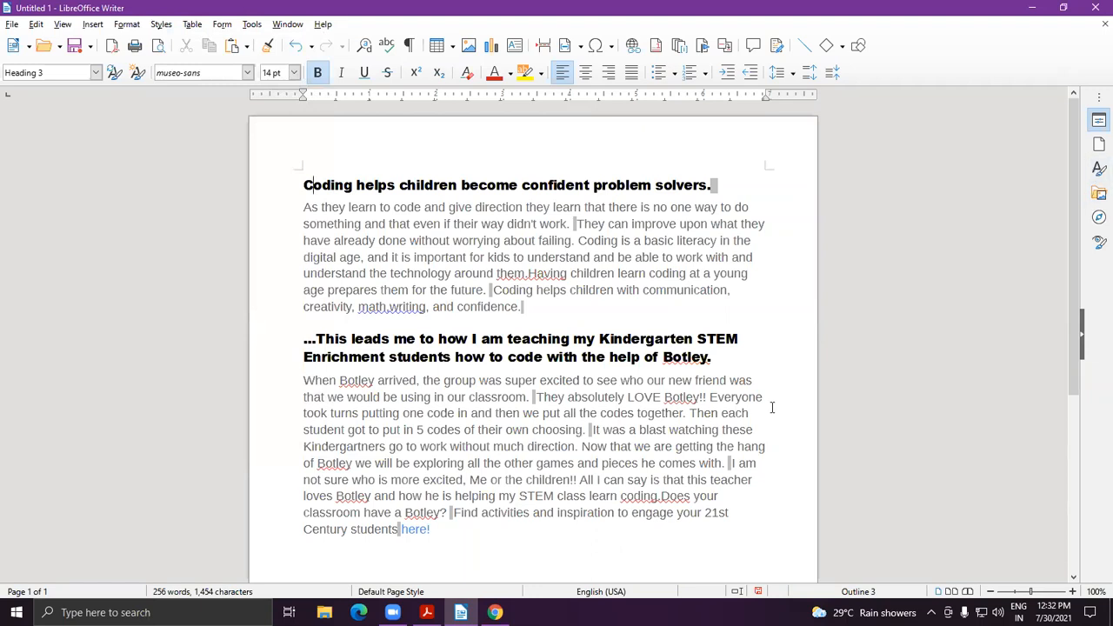
left_click(1098, 171)
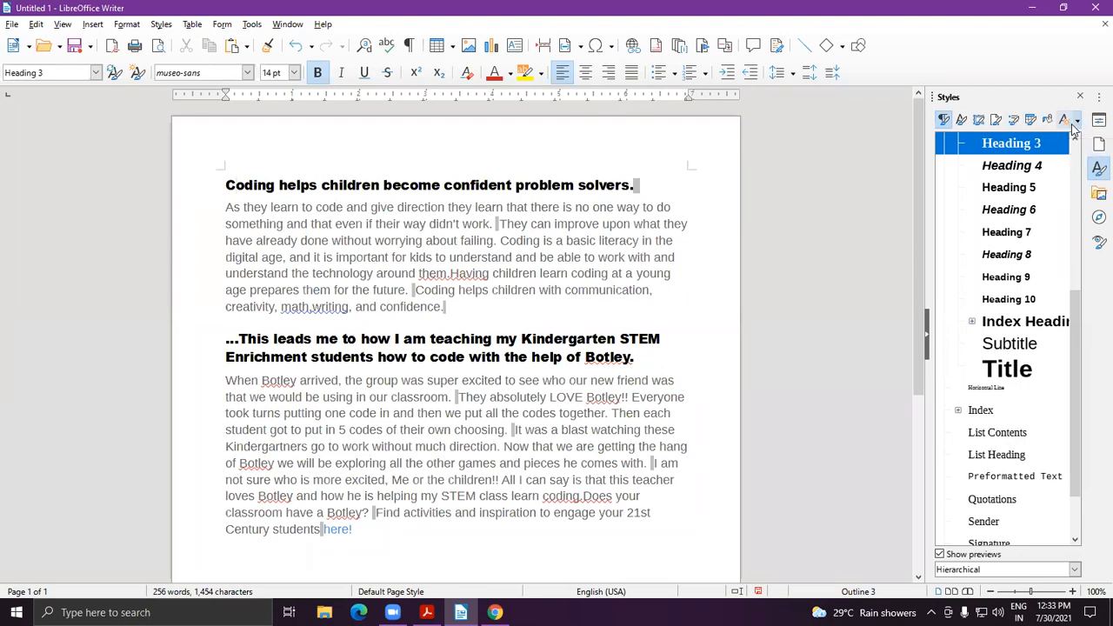
left_click(1076, 127)
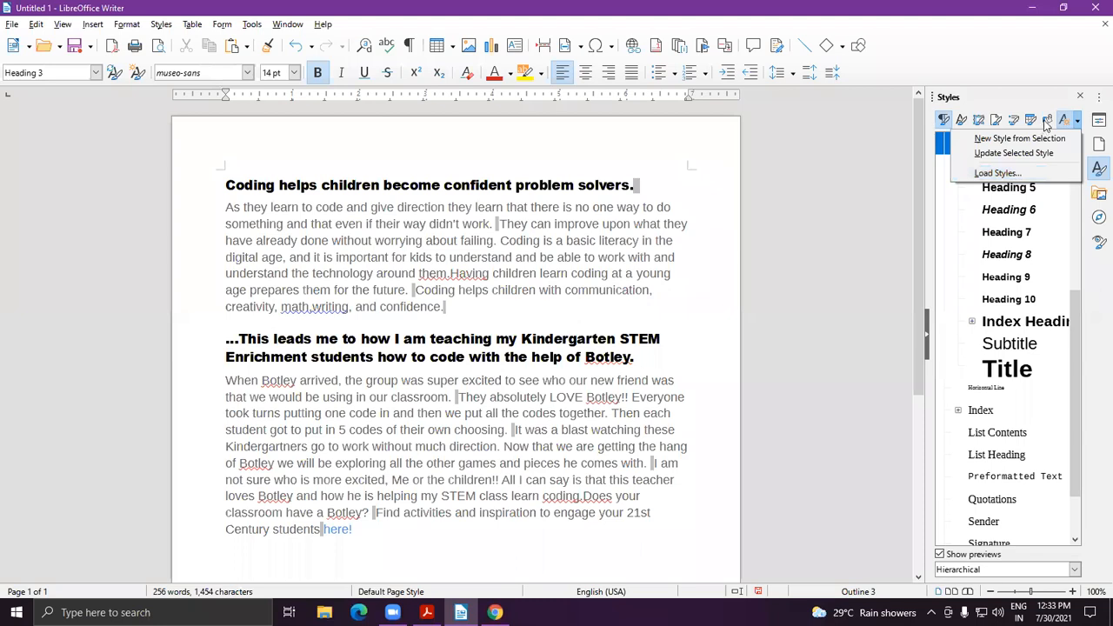
left_click(863, 197)
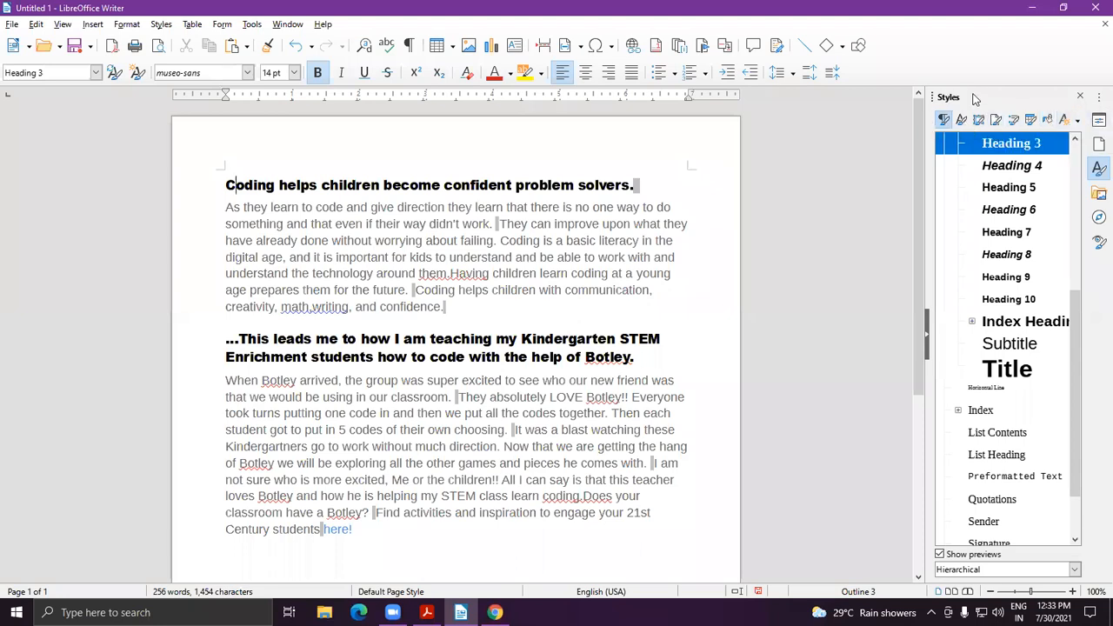
left_click(1083, 99)
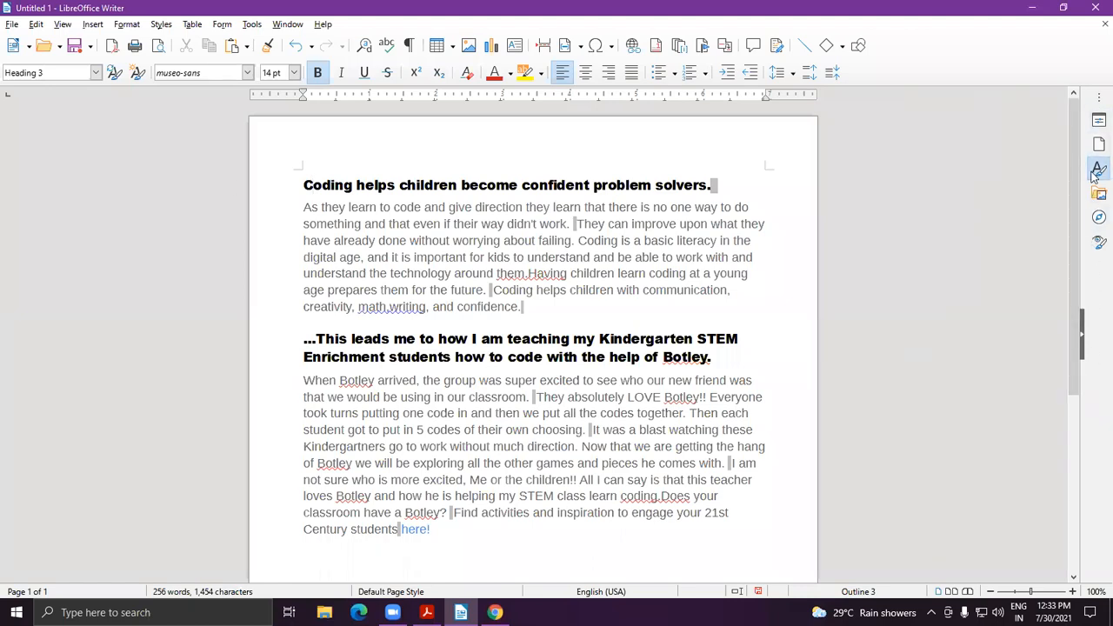
left_click(1098, 168)
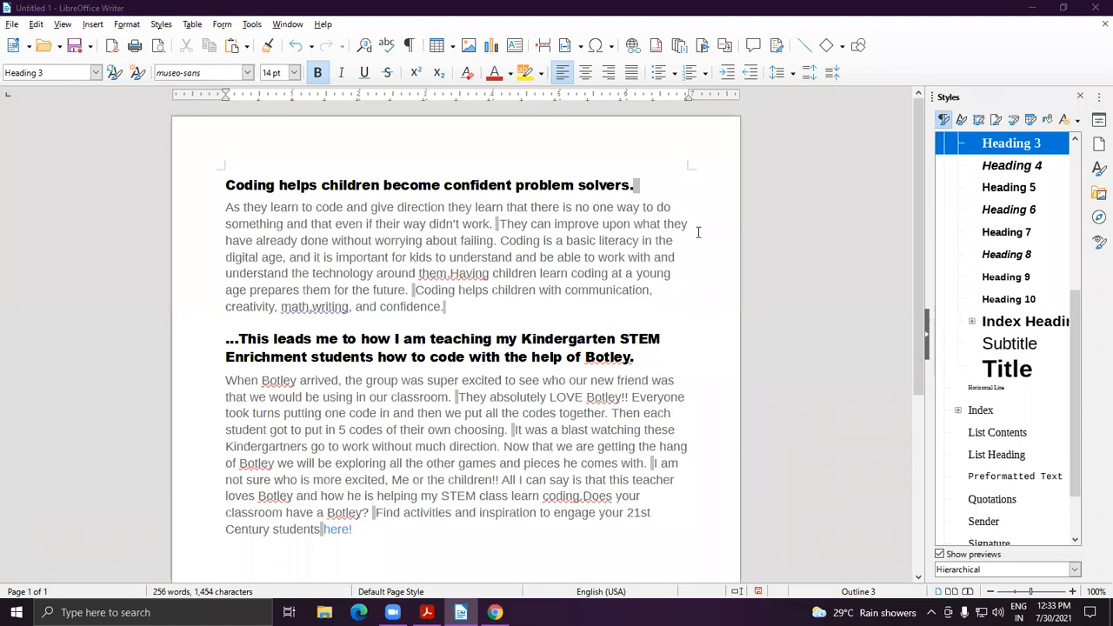
Try Addressee and Complimentary Close, then apply Appendix to centre the first body paragraph.
left_click_drag(499, 223, 447, 275)
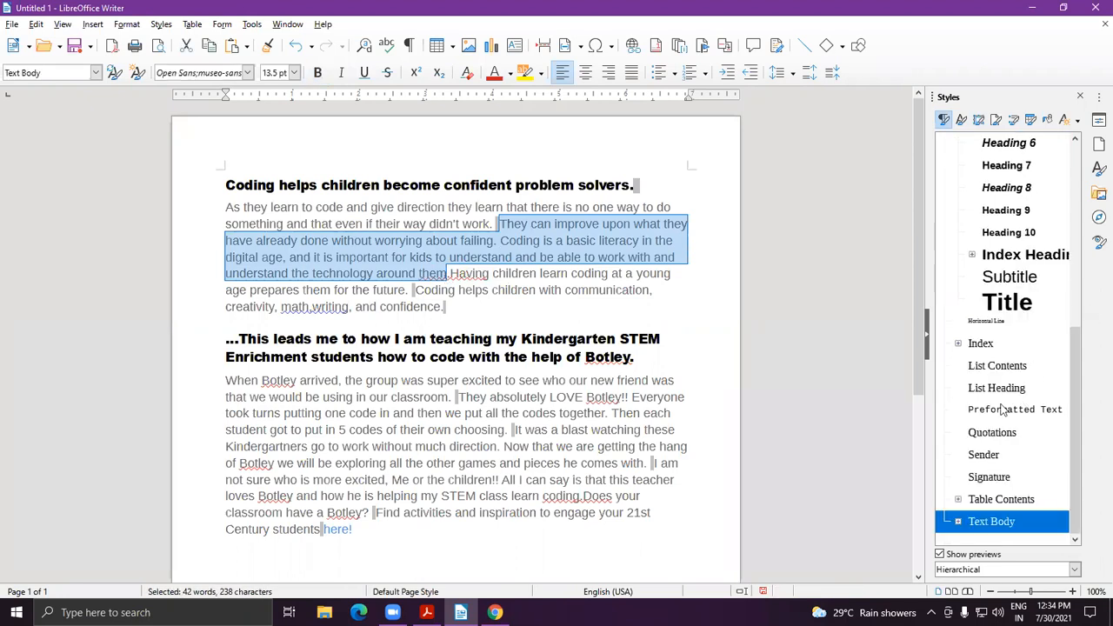
scroll(998, 365, "up", 10)
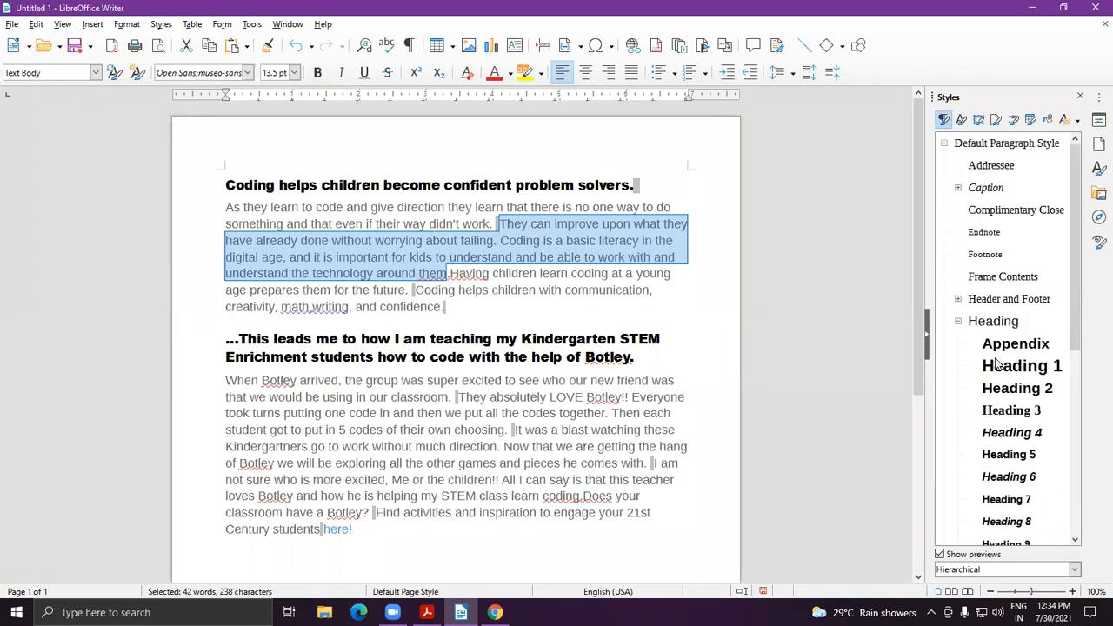
double_click(1007, 172)
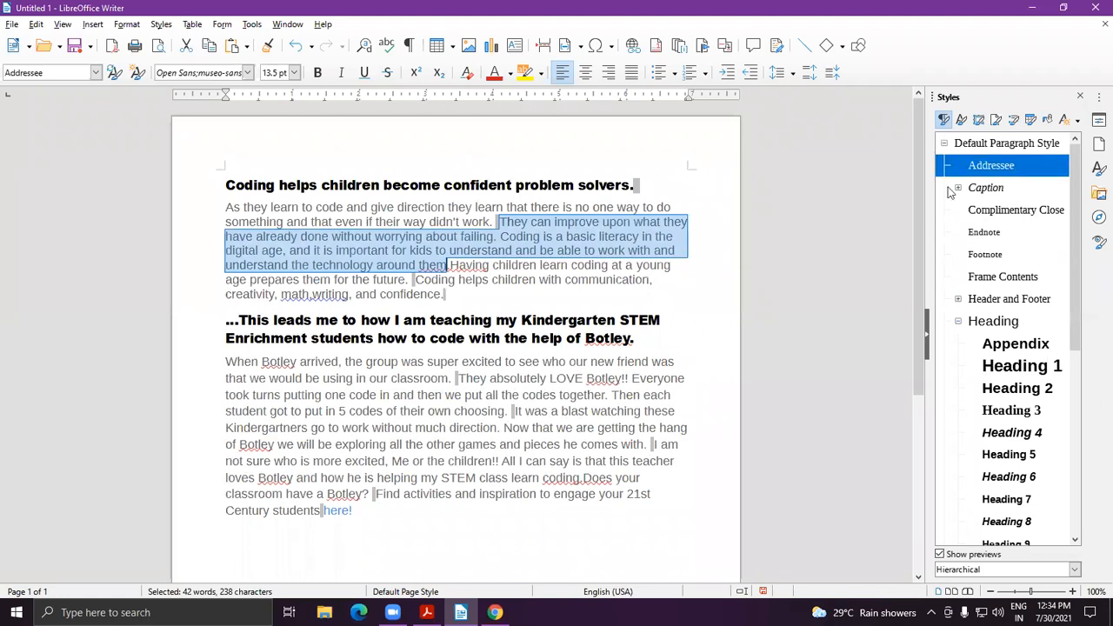
left_click(680, 304)
left_click_drag(499, 222, 513, 279)
double_click(994, 169)
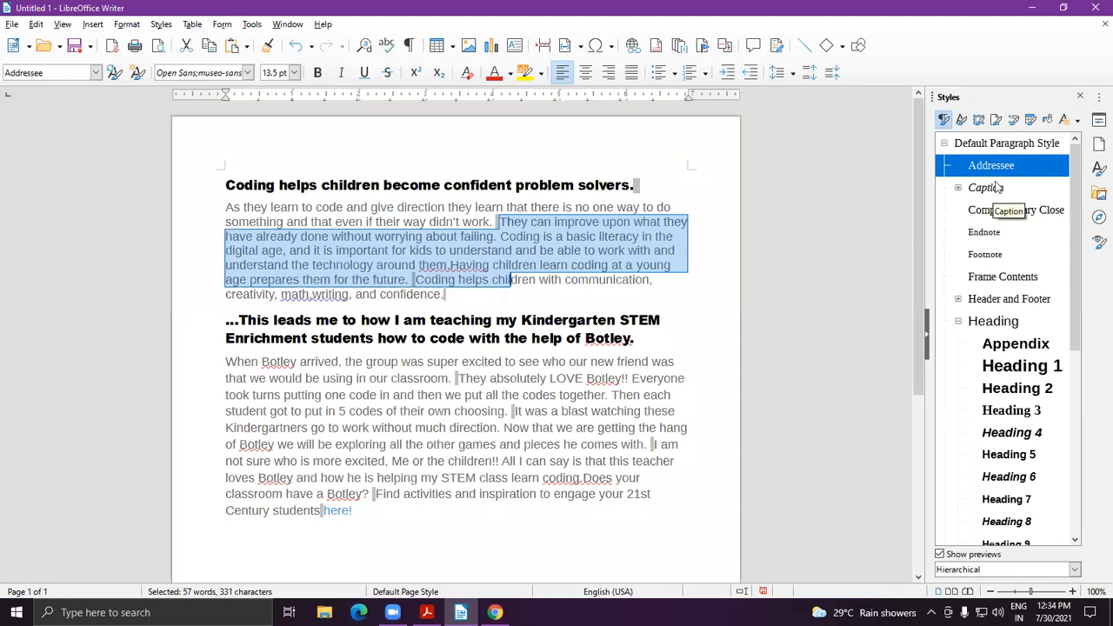
left_click(999, 217)
double_click(998, 217)
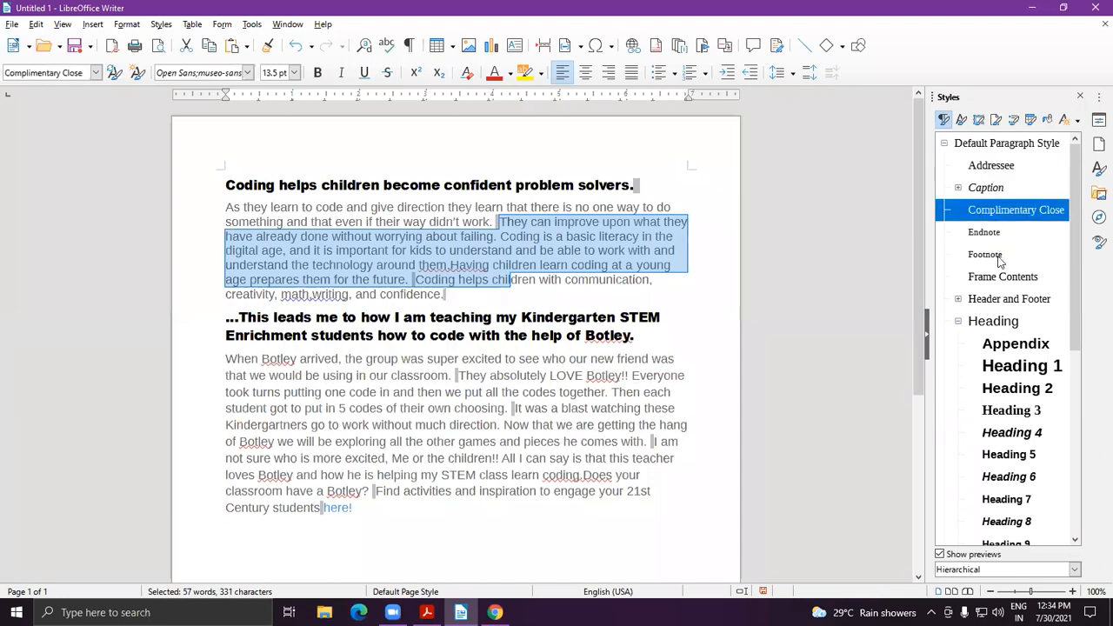
double_click(1005, 347)
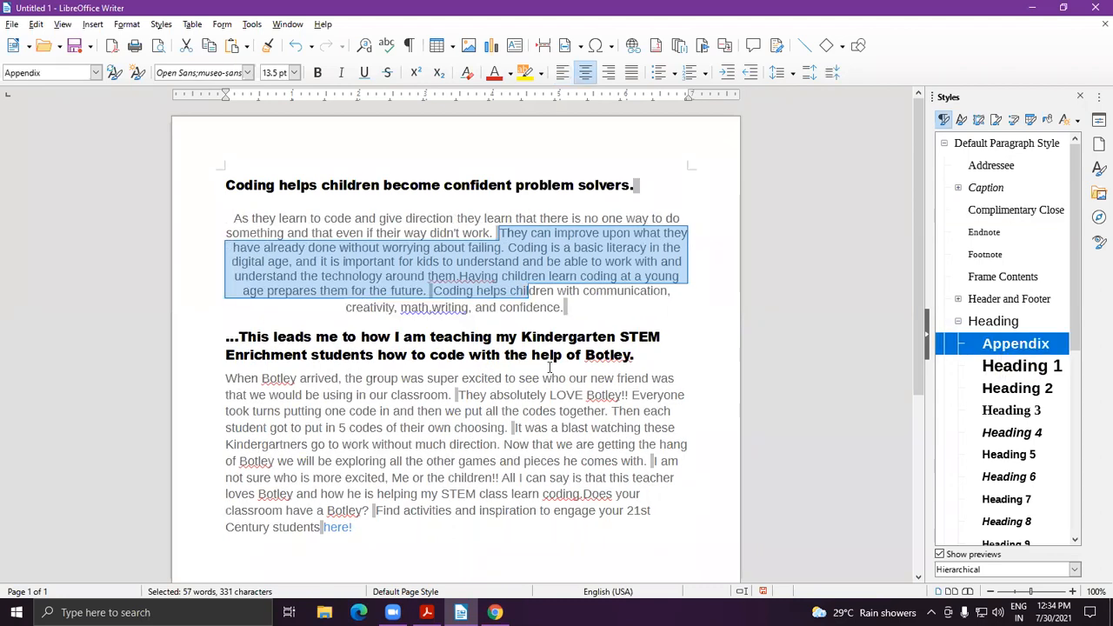
left_click(387, 442)
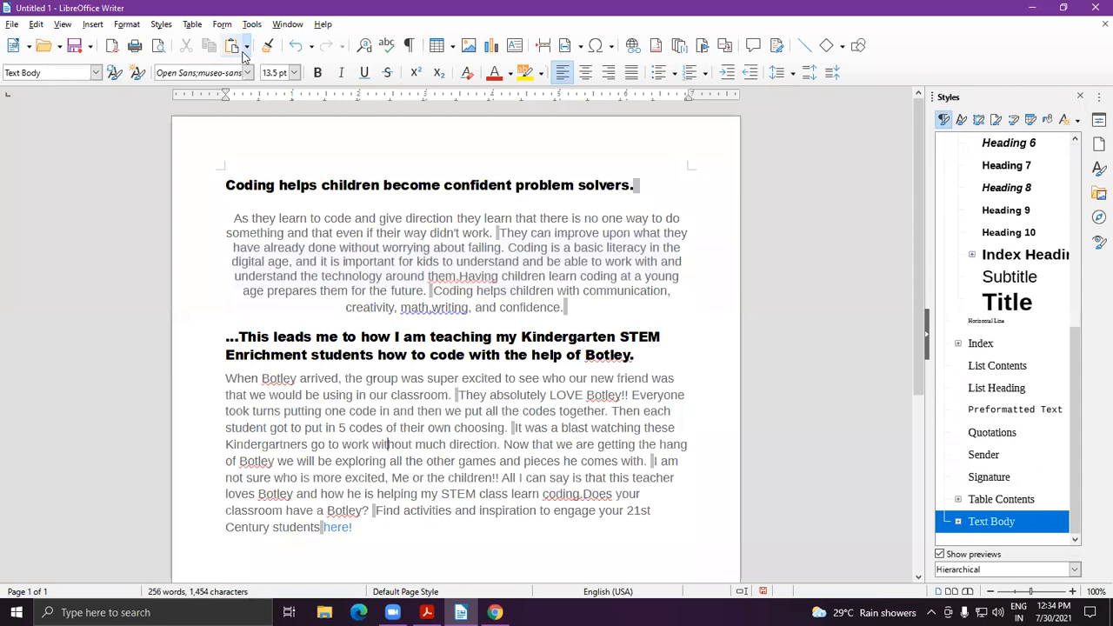
Apply the indented Quotations style to the Botley heading and paragraph, then list frame styles.
left_click_drag(240, 337, 675, 382)
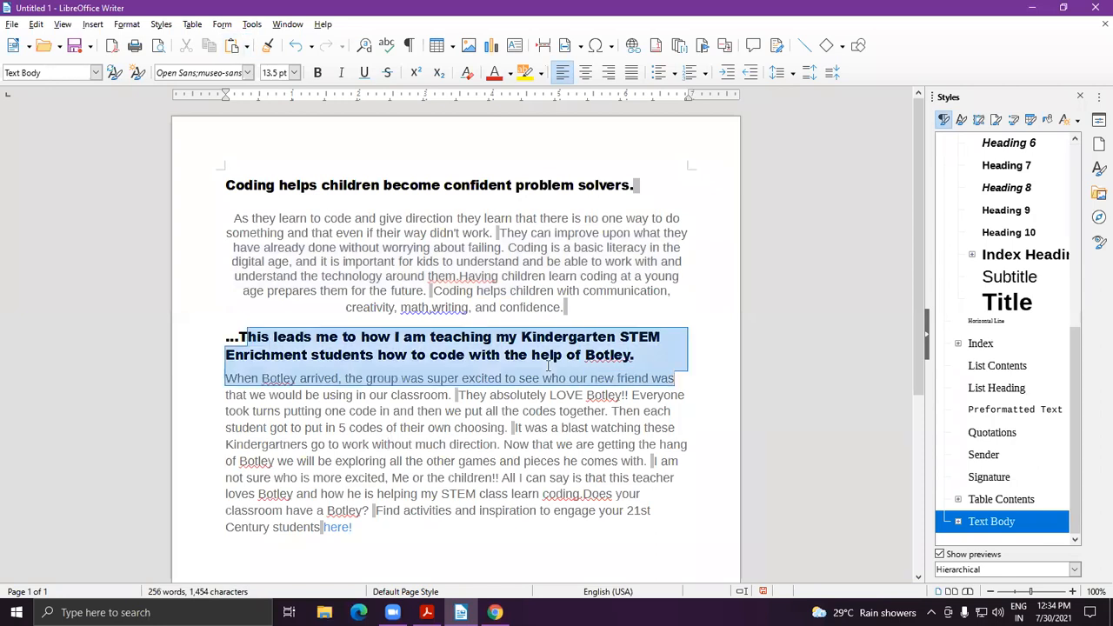
scroll(1032, 410, "down", 5)
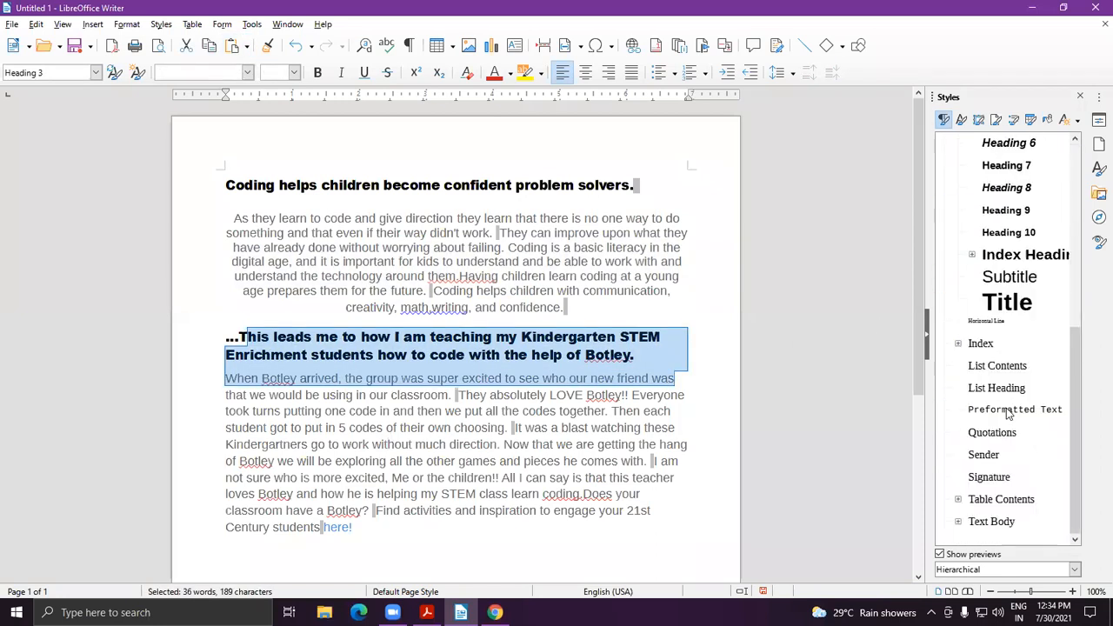
double_click(994, 434)
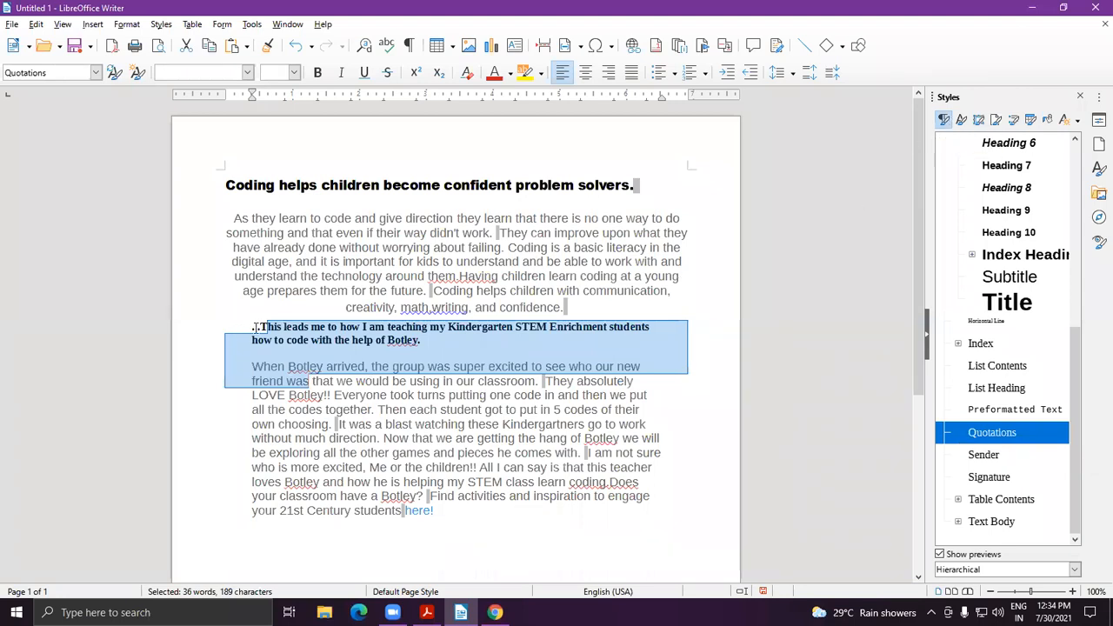
left_click_drag(258, 328, 349, 396)
left_click(490, 397)
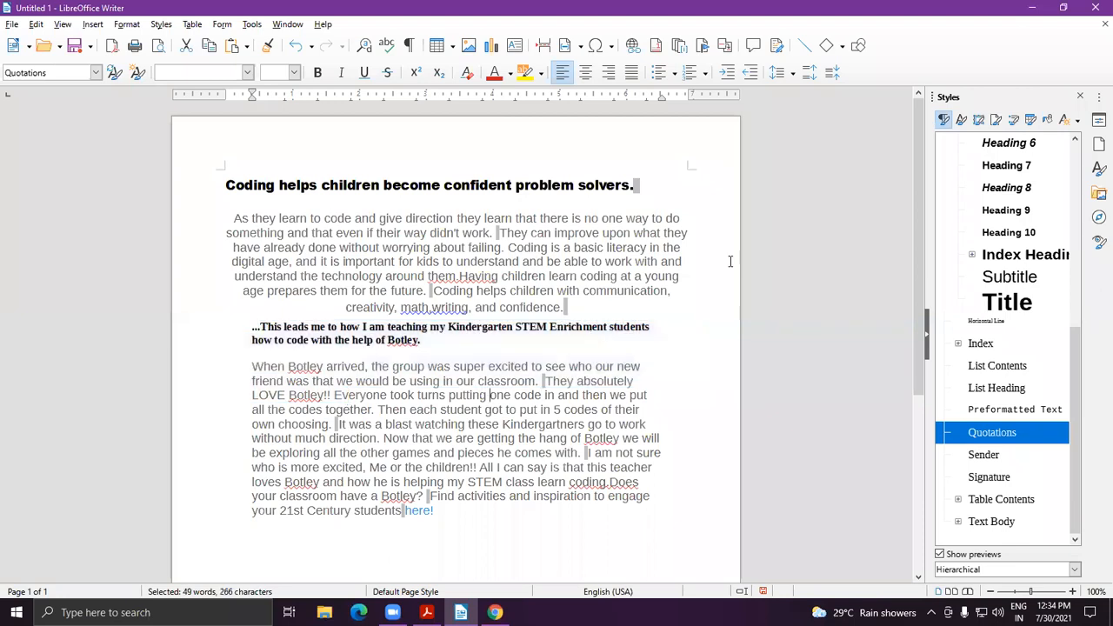
left_click(978, 124)
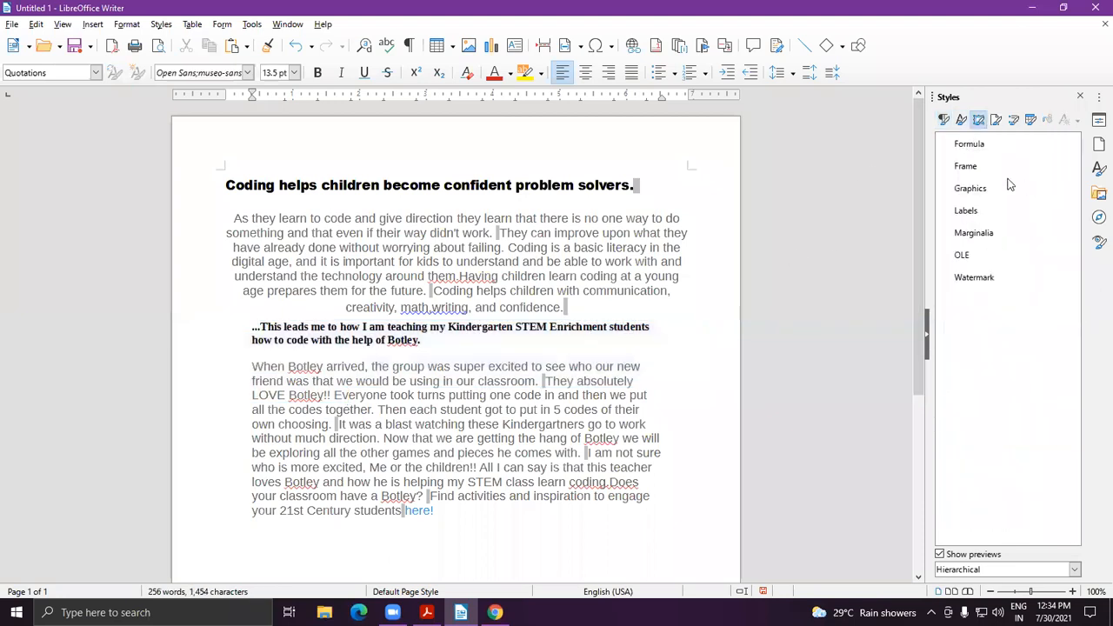
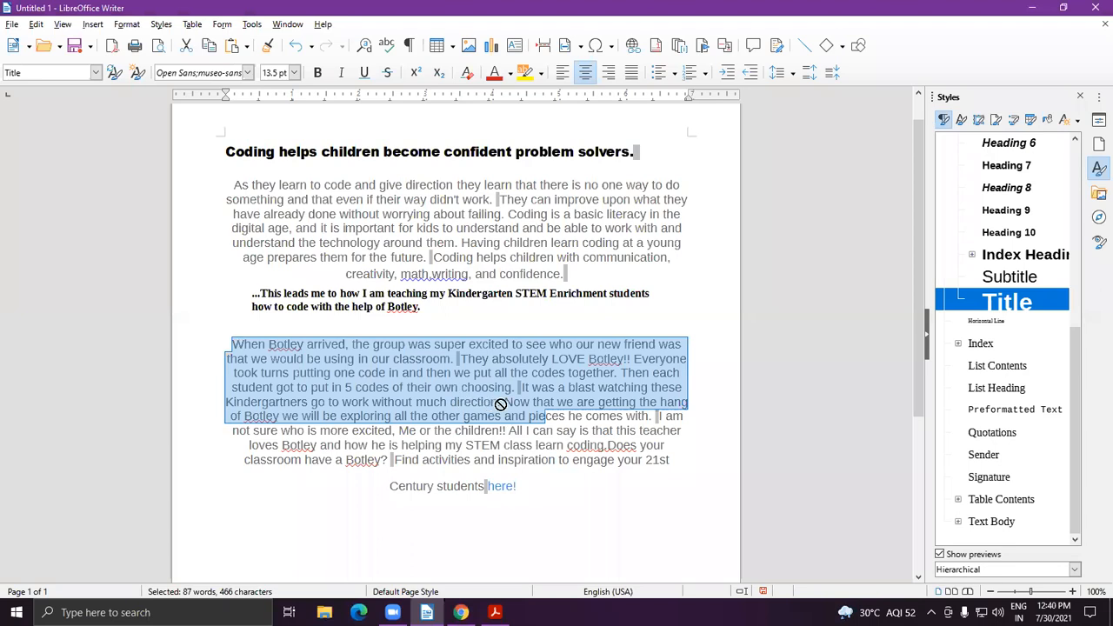
Select most of the 'When Botley arrived' paragraph.
left_click(541, 463)
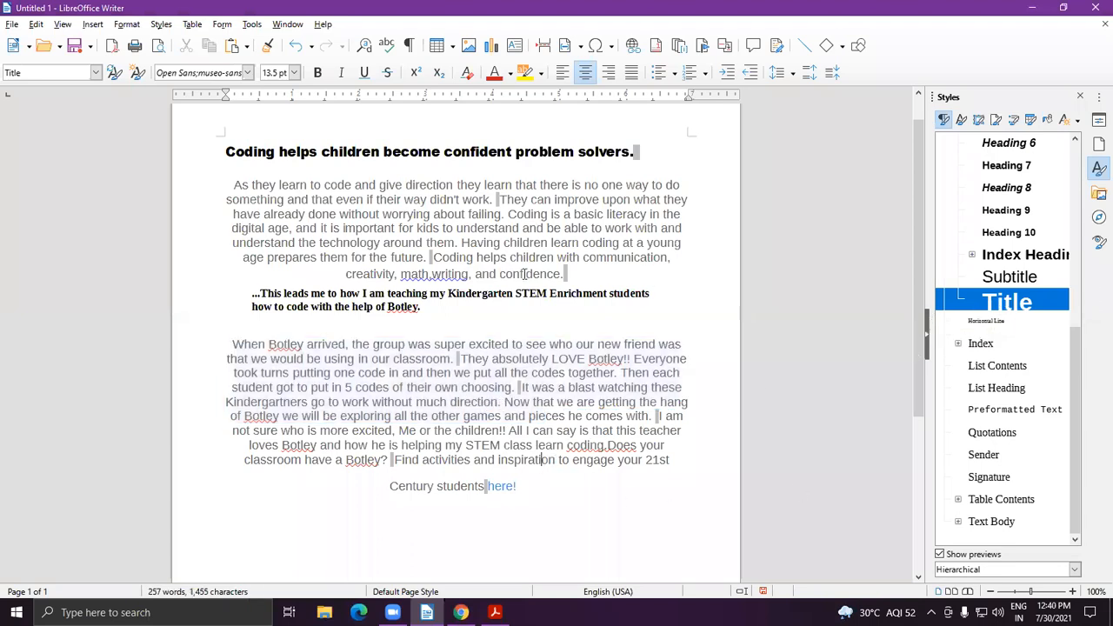
left_click_drag(231, 344, 501, 417)
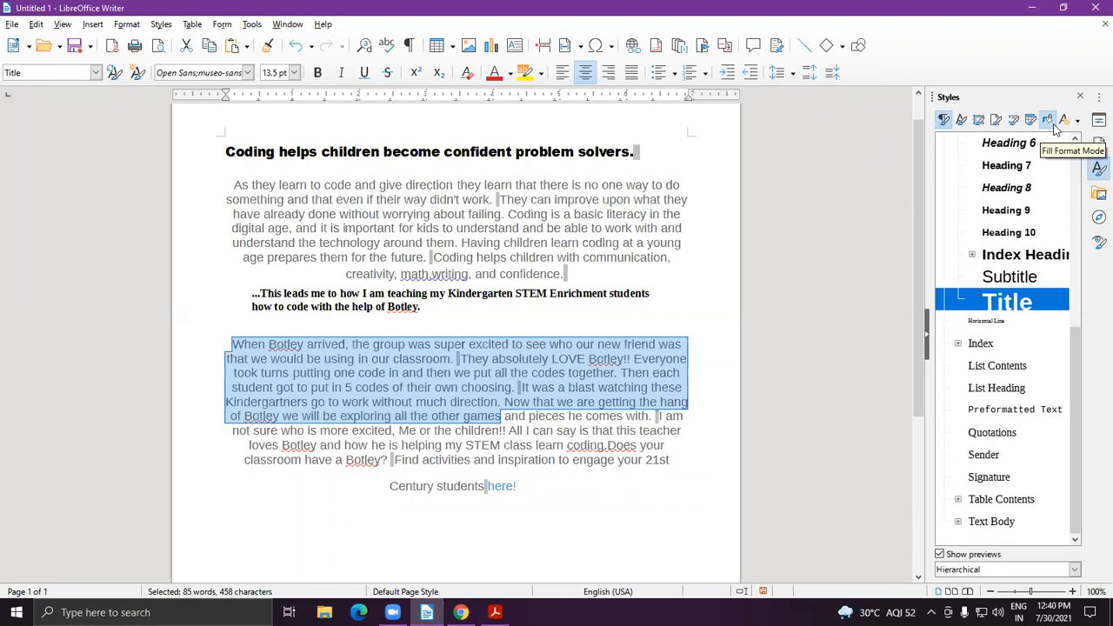
Paint the Title style onto the '...This leads me to how I am teaching' line with Fill Format Mode.
left_click(1047, 119)
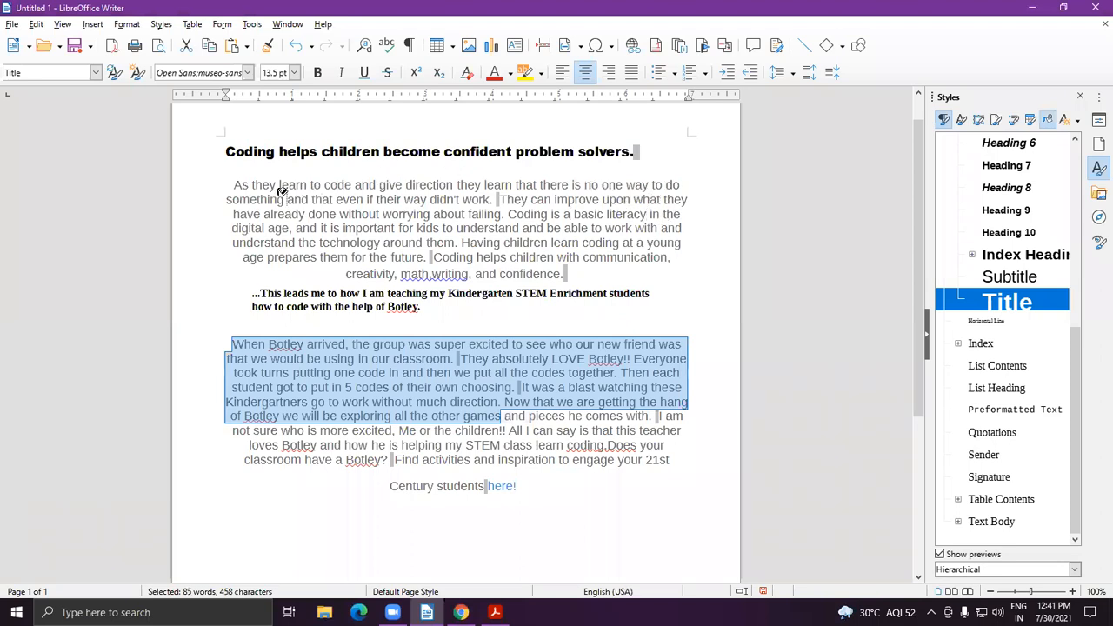
left_click(240, 184)
mouse_move(241, 184)
left_mouse_down()
mouse_move(257, 214)
mouse_move(365, 228)
left_mouse_up()
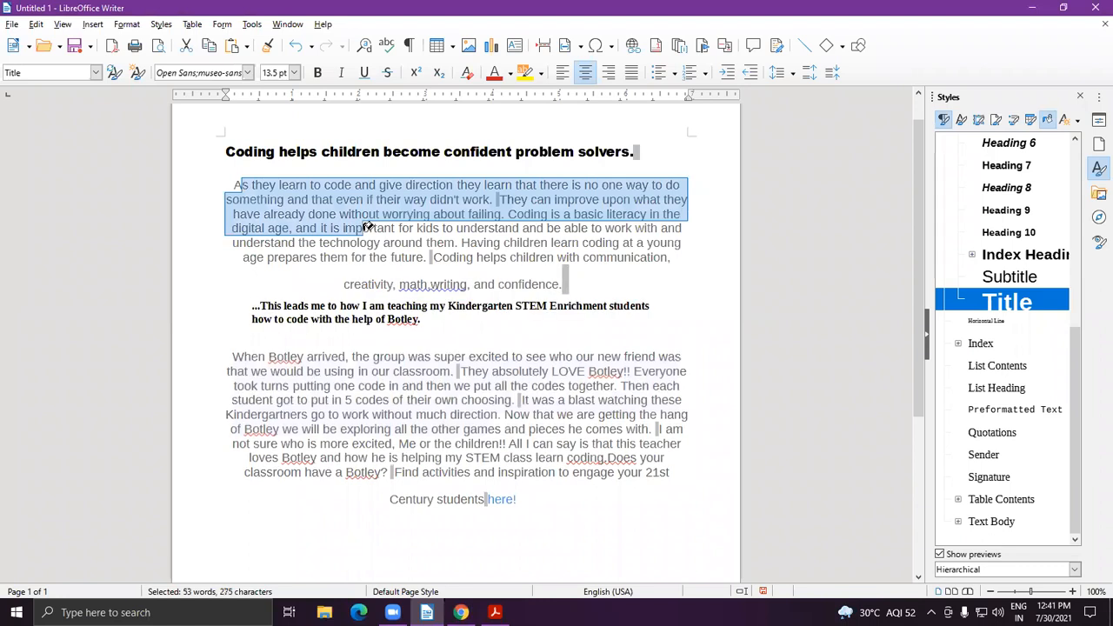
left_click(367, 227)
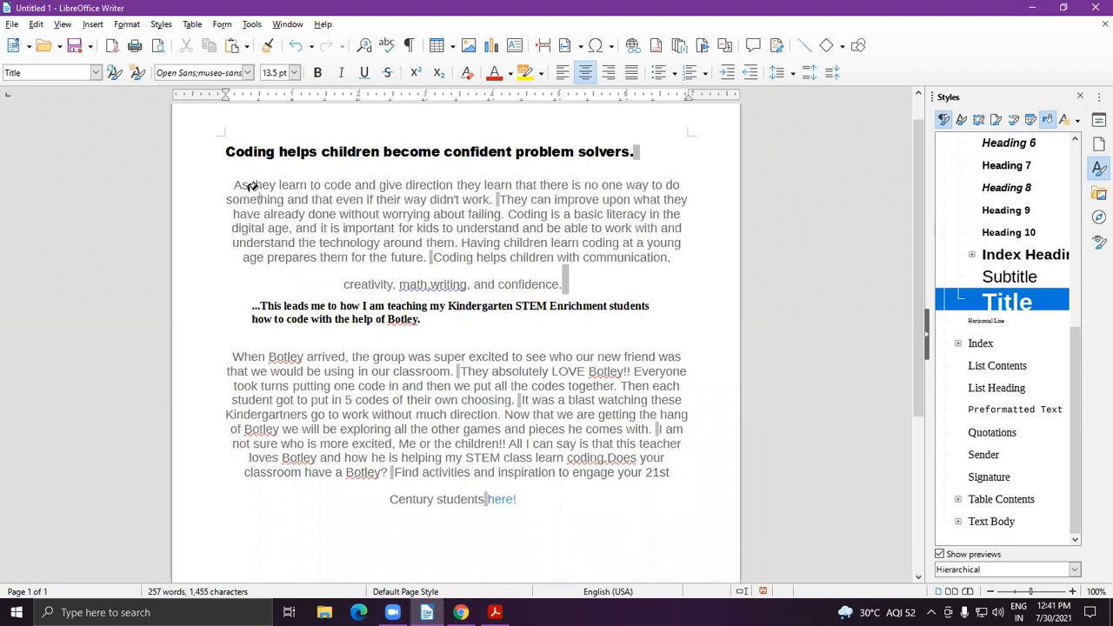
mouse_move(233, 185)
left_mouse_down()
mouse_move(376, 242)
mouse_move(577, 288)
mouse_move(578, 300)
left_mouse_up()
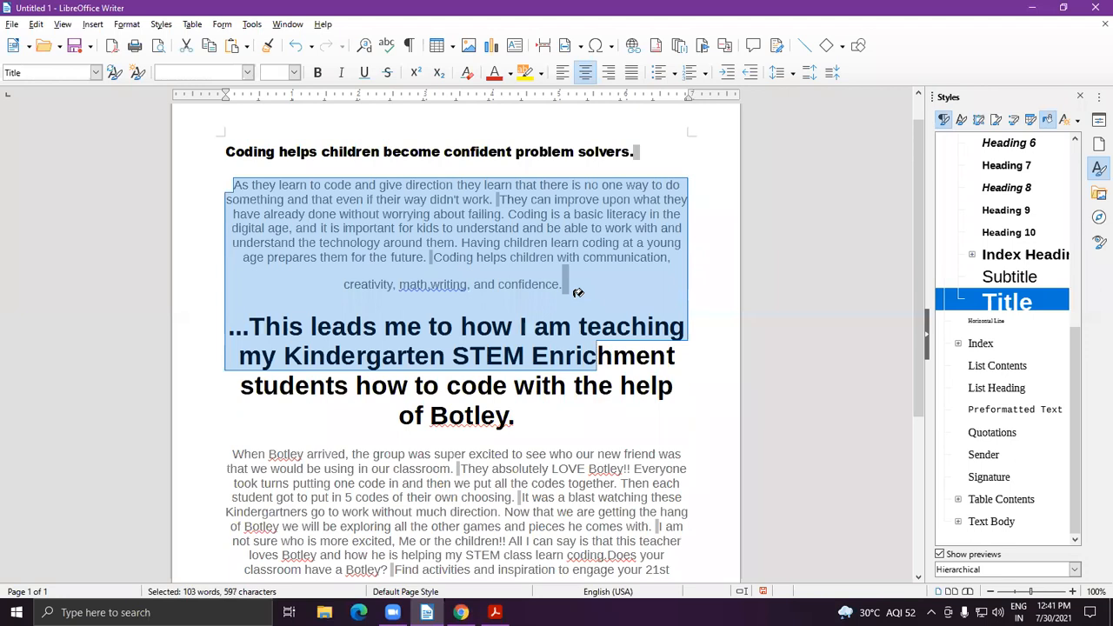
left_click(591, 413)
left_click(303, 327)
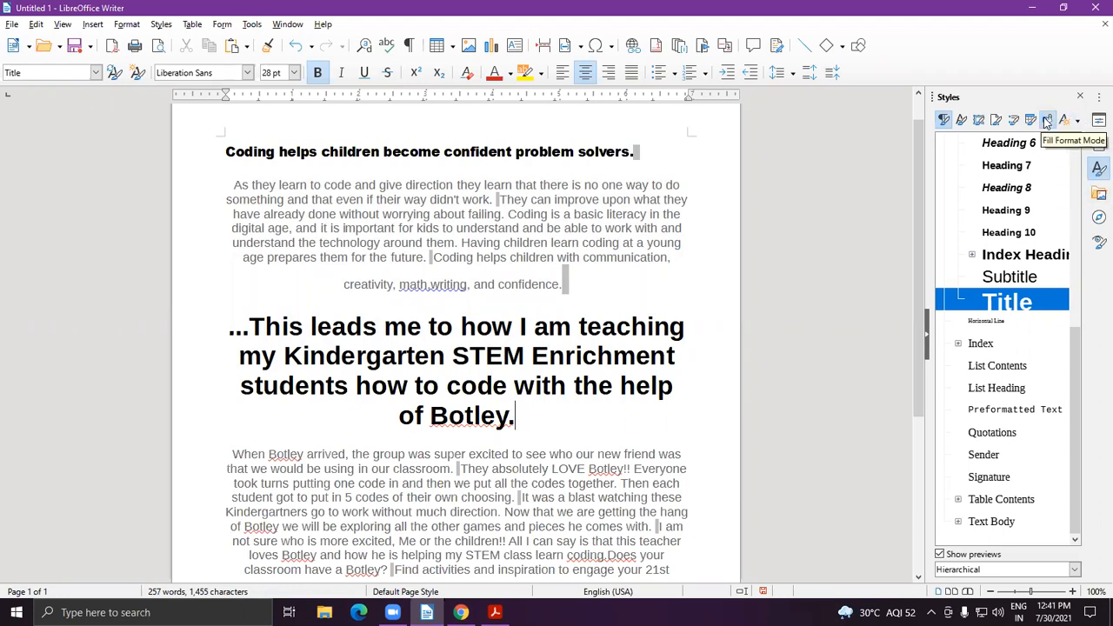
scroll(143, 329, "down", 2)
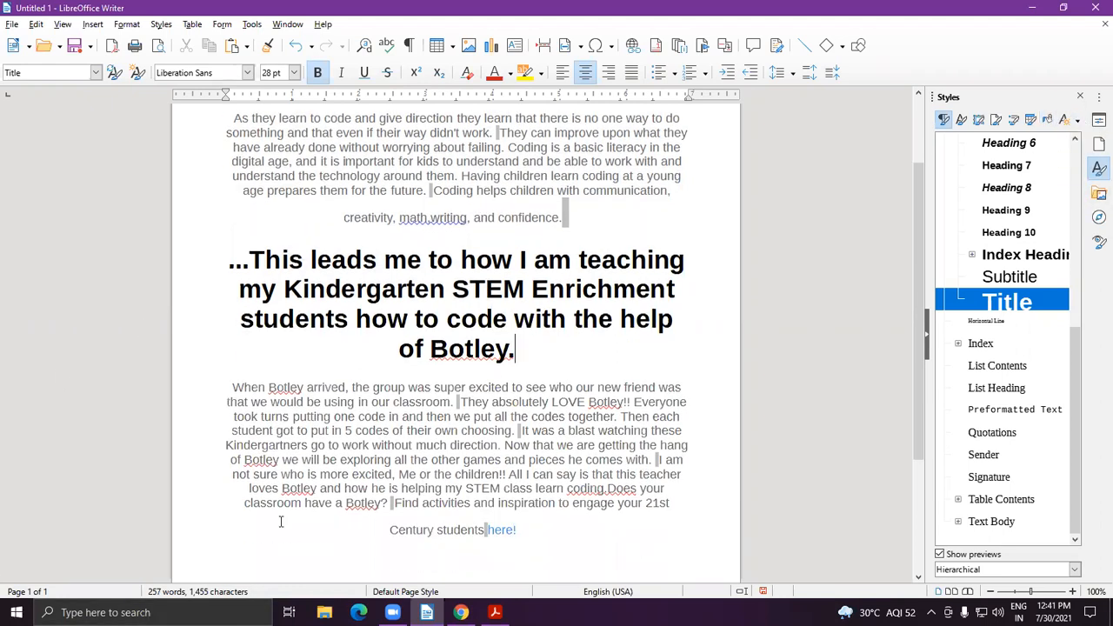
Try List Contents, Quotations, List Heading, Subtitle and Heading 10 on the Botley paragraph, then expand the caption styles.
left_click_drag(243, 388, 598, 474)
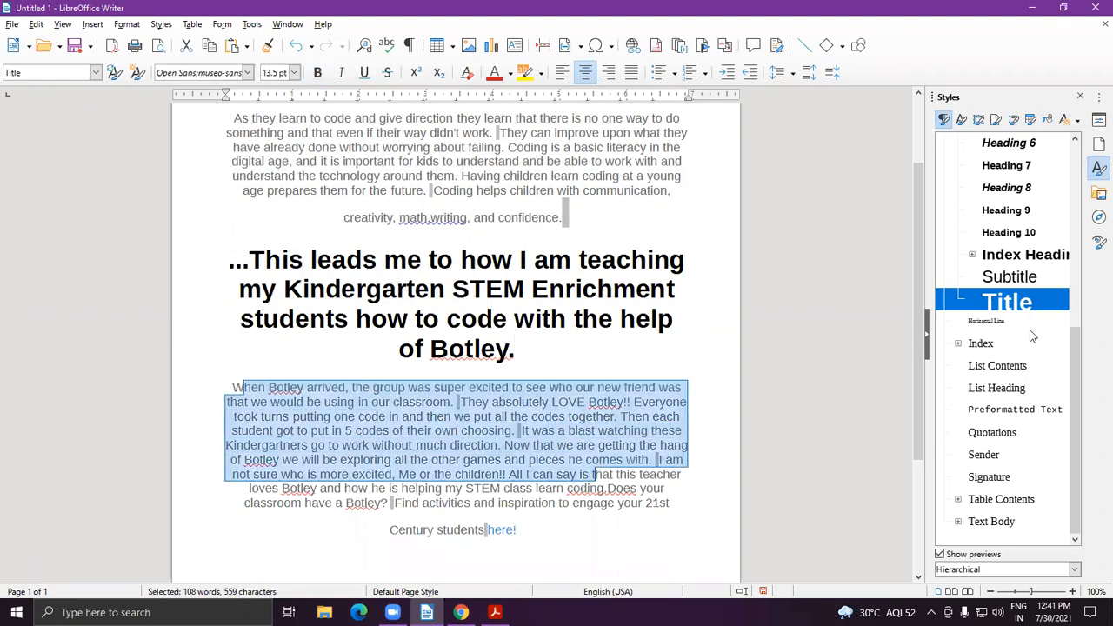
scroll(1032, 213, "up", 5)
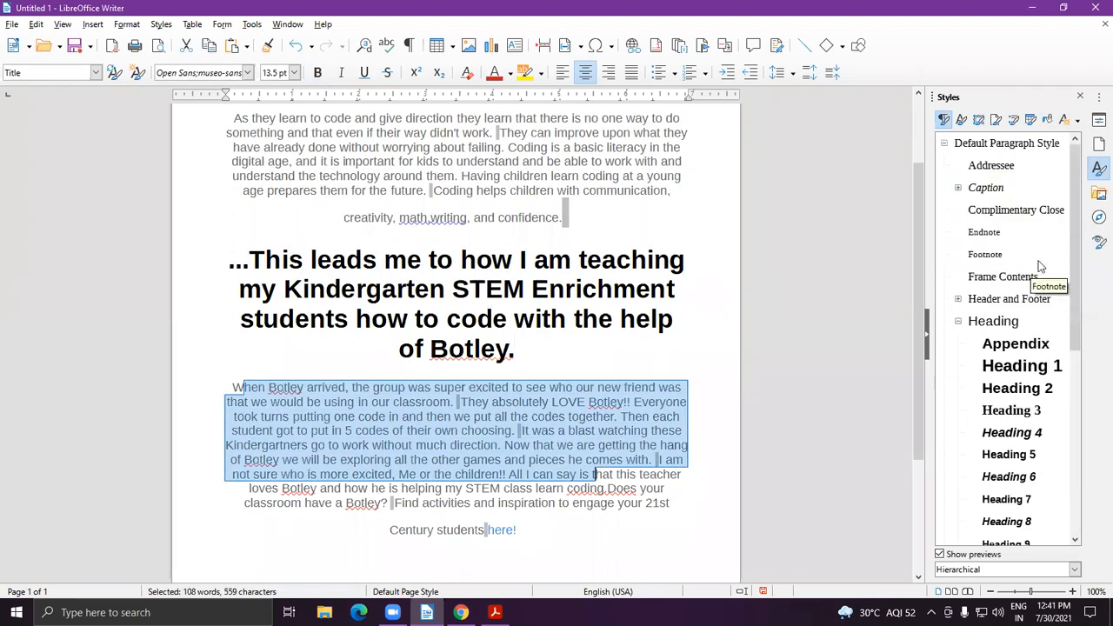
scroll(1052, 269, "down", 5)
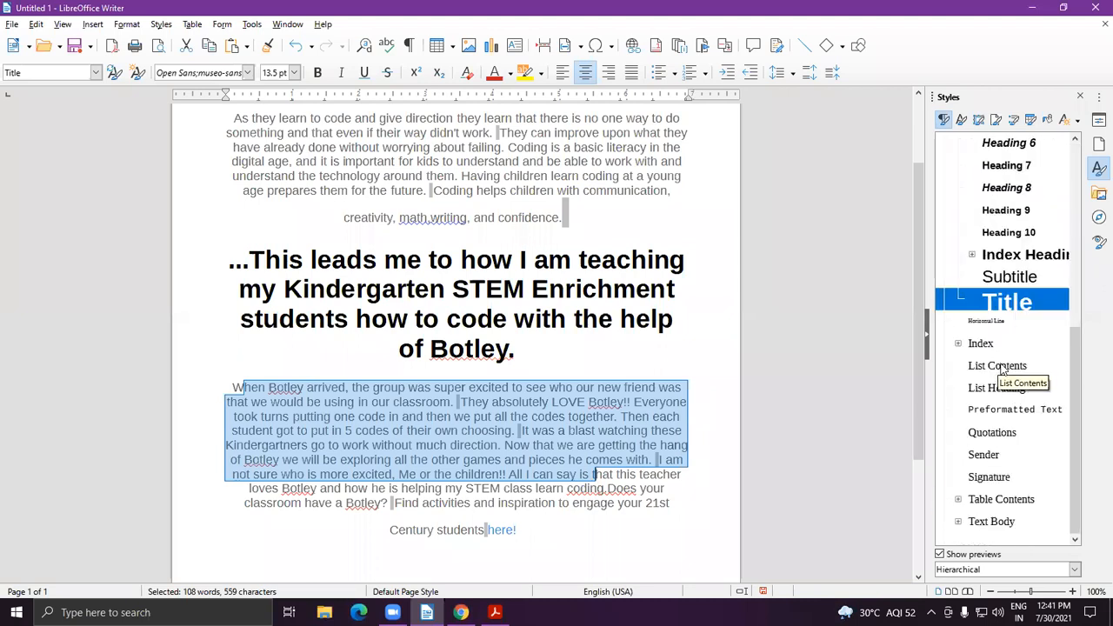
double_click(1002, 366)
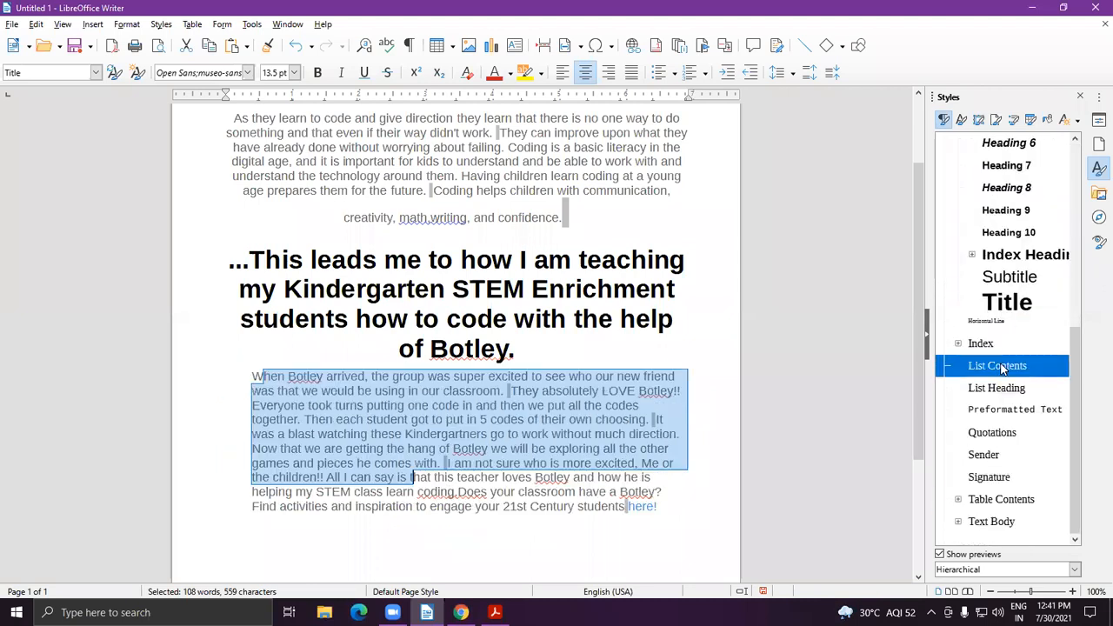
left_click(996, 433)
double_click(1001, 433)
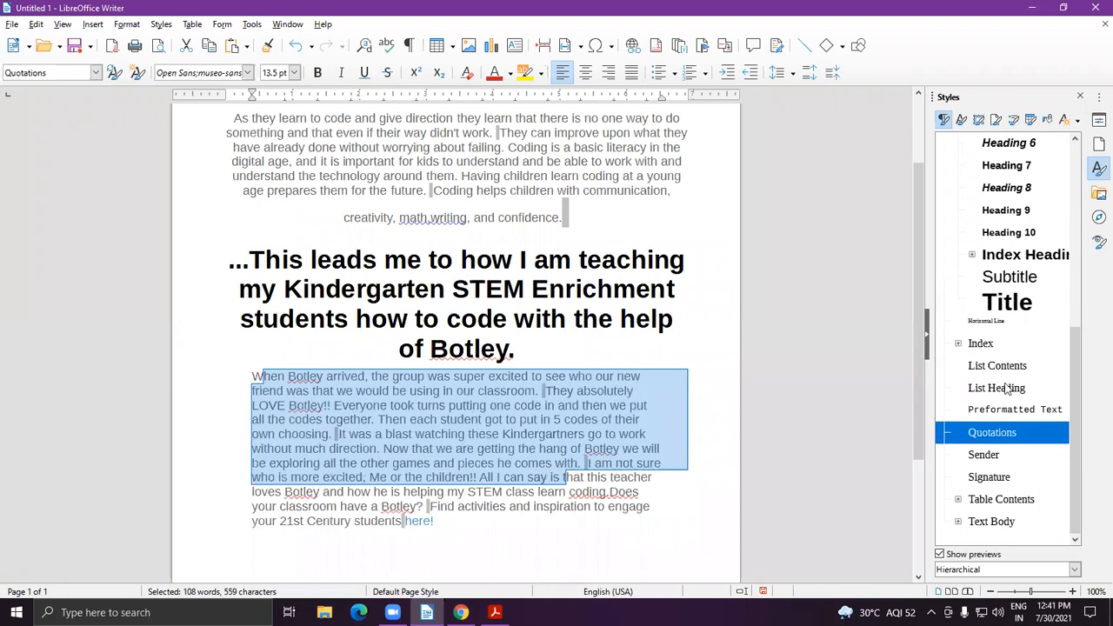
double_click(1005, 391)
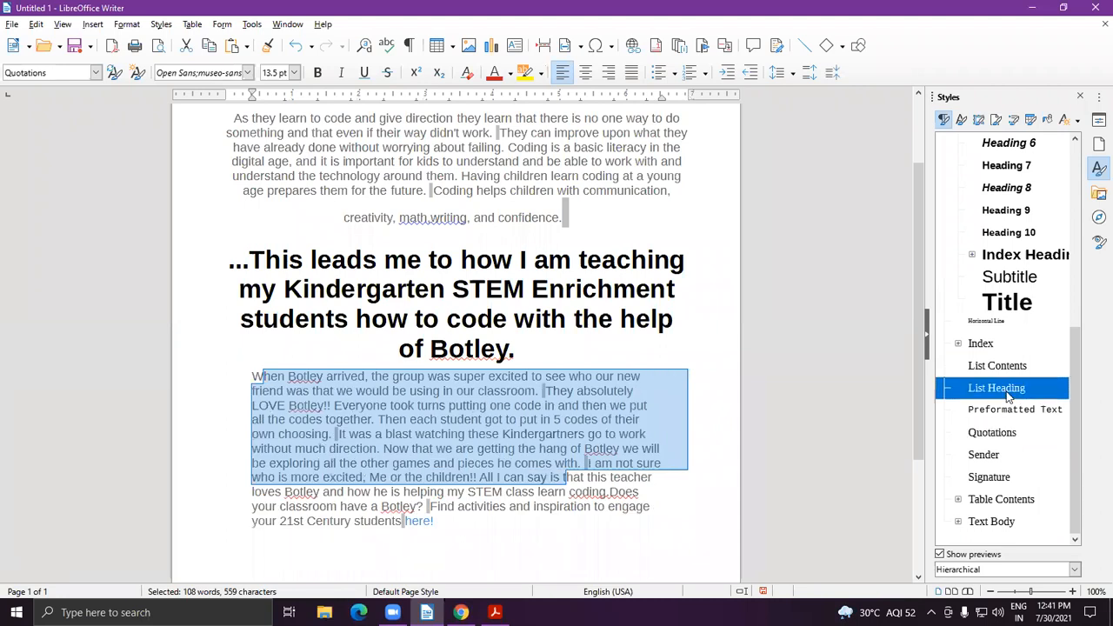
double_click(1009, 280)
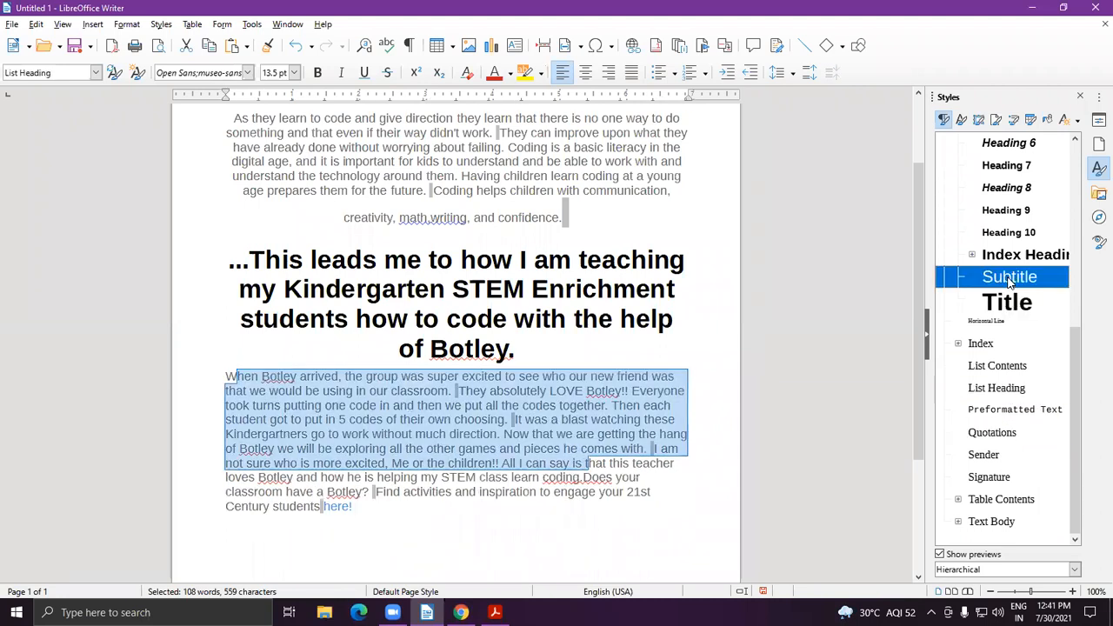
double_click(1009, 235)
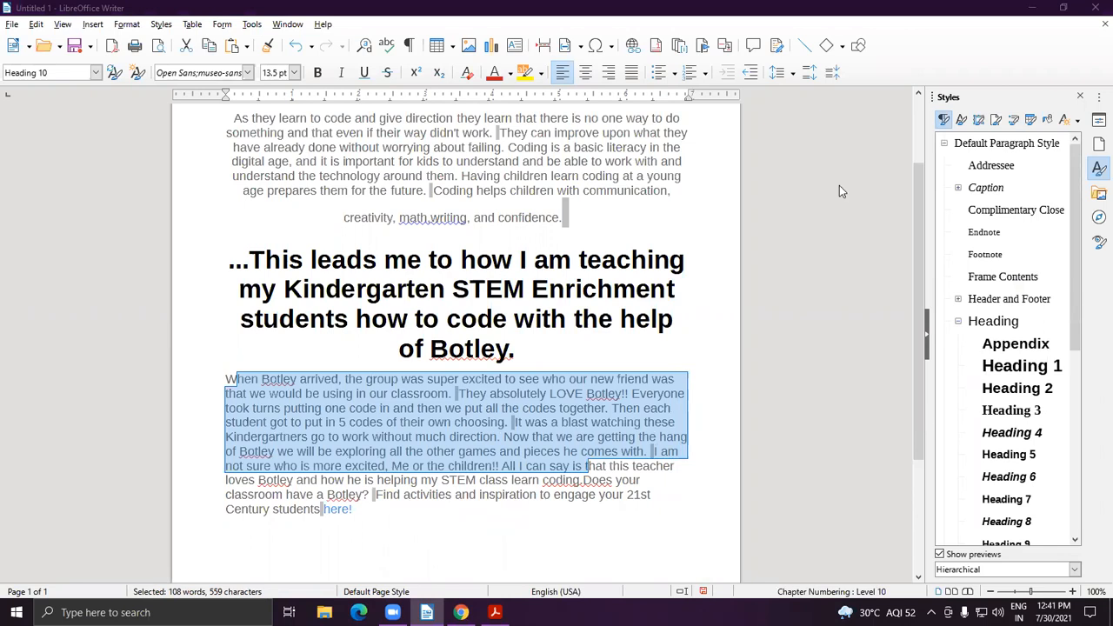
left_click(959, 299)
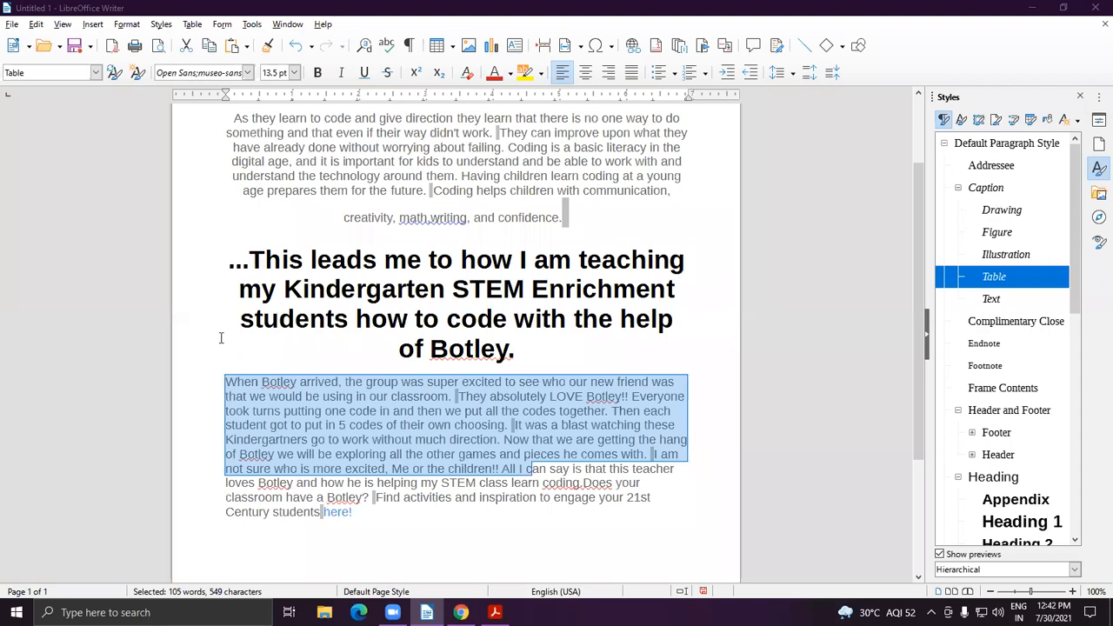
Paint the Table style onto the '...This leads me' heading with Fill Format Mode.
left_click_drag(250, 258, 522, 348)
left_click(408, 411)
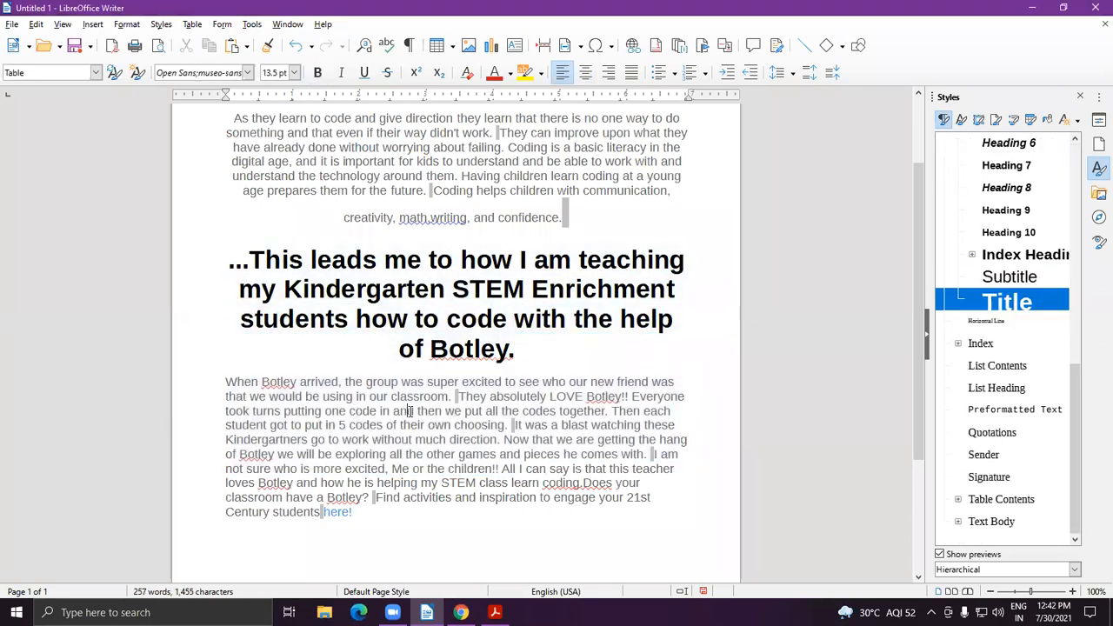
left_click(1047, 119)
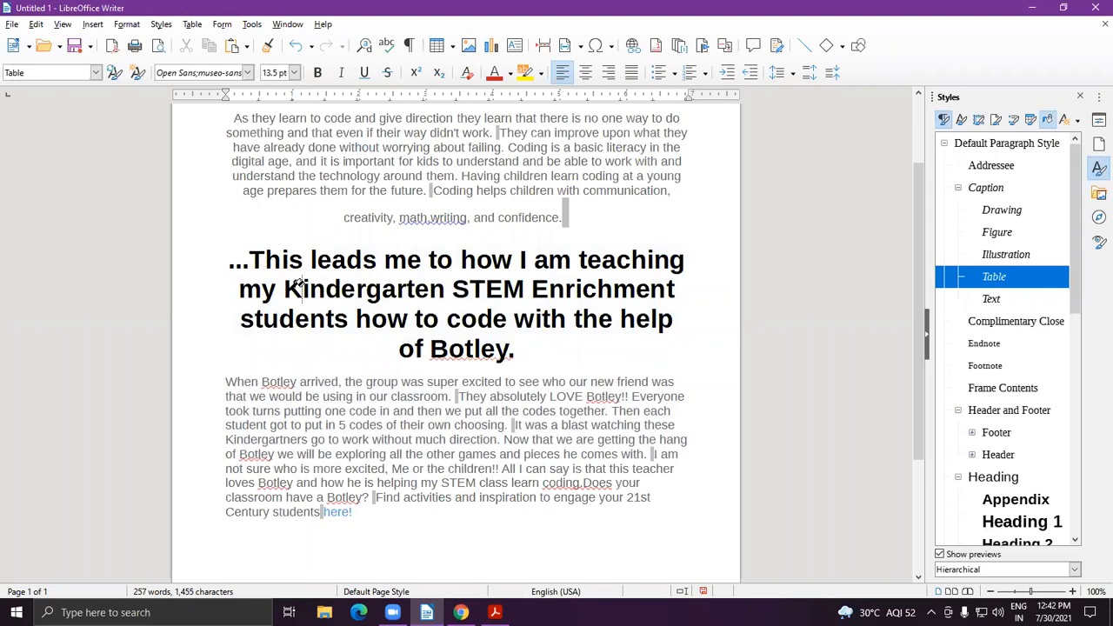
left_click_drag(251, 260, 533, 348)
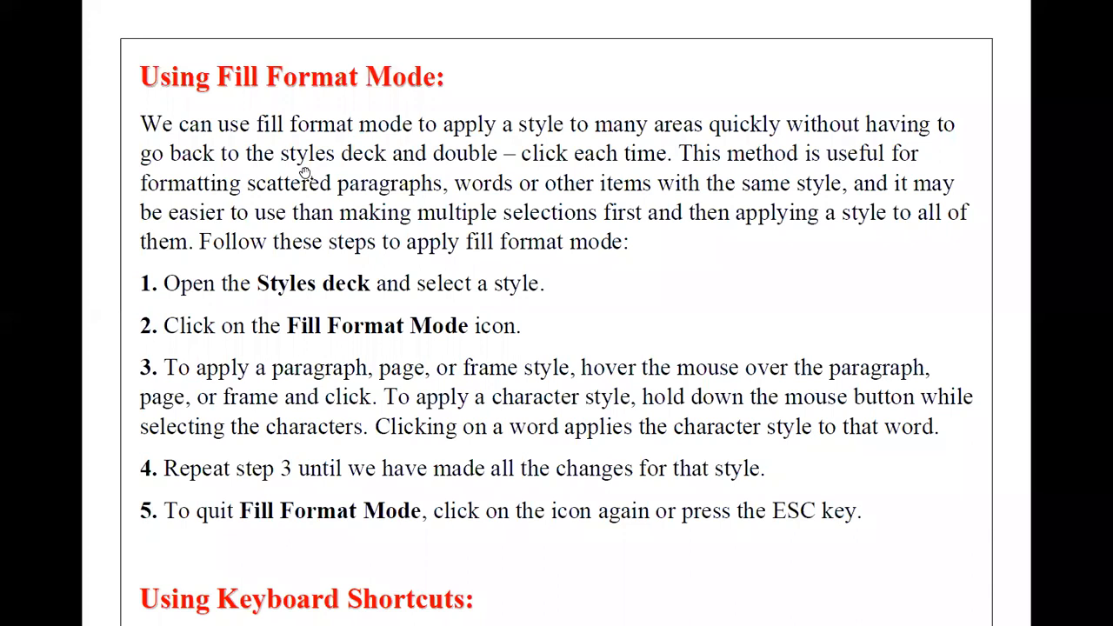
Scroll the PDF notes from Fill Format Mode through Keyboard Shortcuts to New Style from Selection.
scroll(348, 252, "down", 2)
scroll(366, 267, "down", 5)
scroll(340, 308, "down", 5)
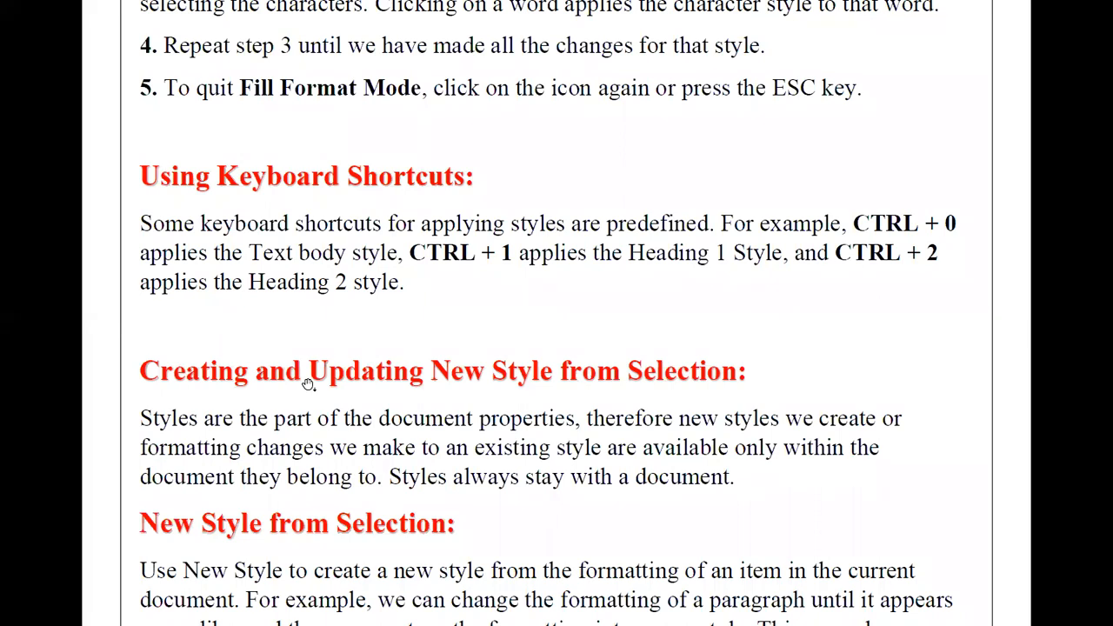
scroll(308, 385, "down", 4)
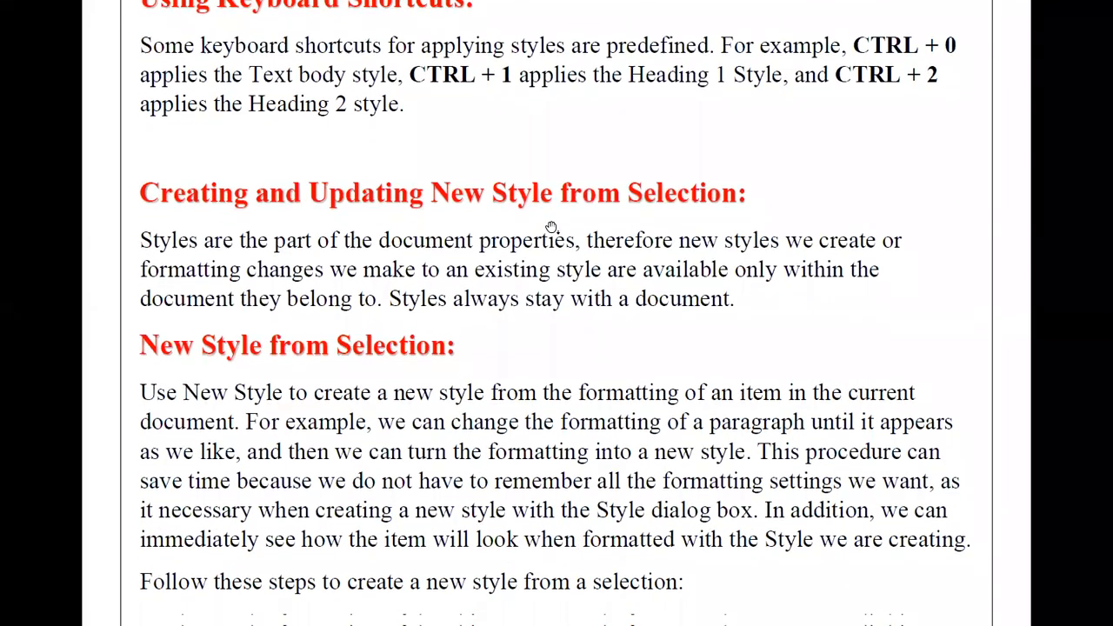
scroll(551, 227, "down", 2)
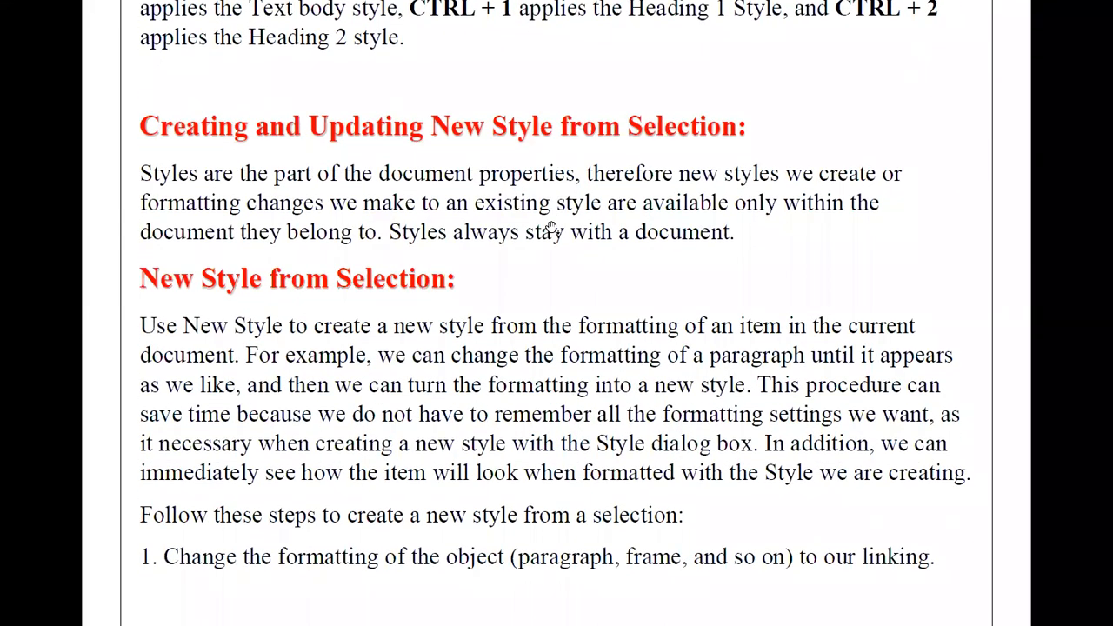
scroll(551, 227, "down", 1)
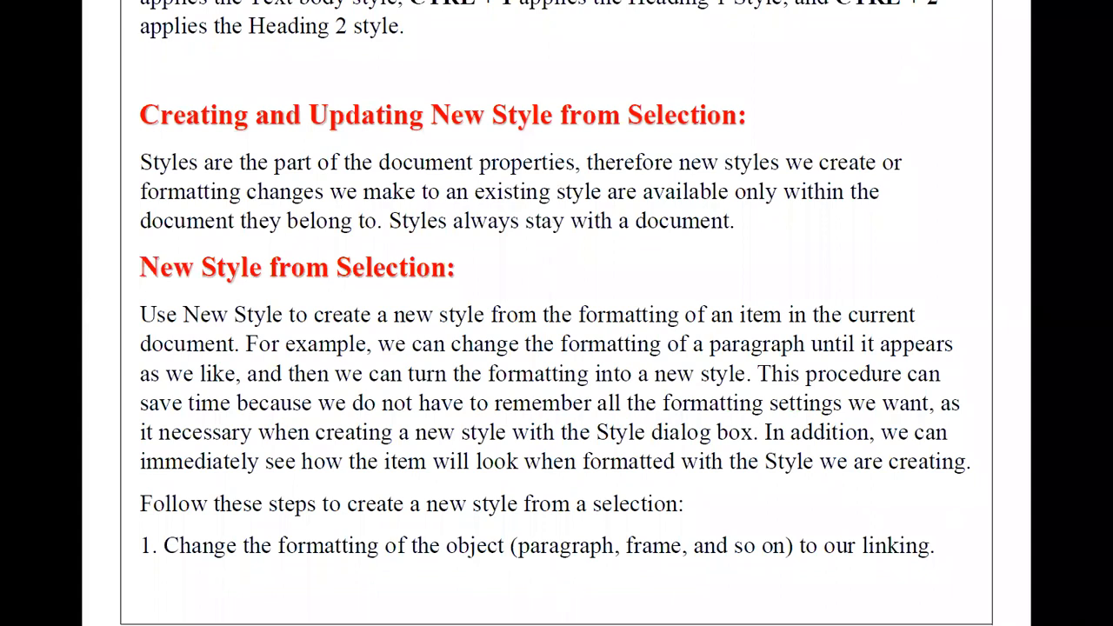
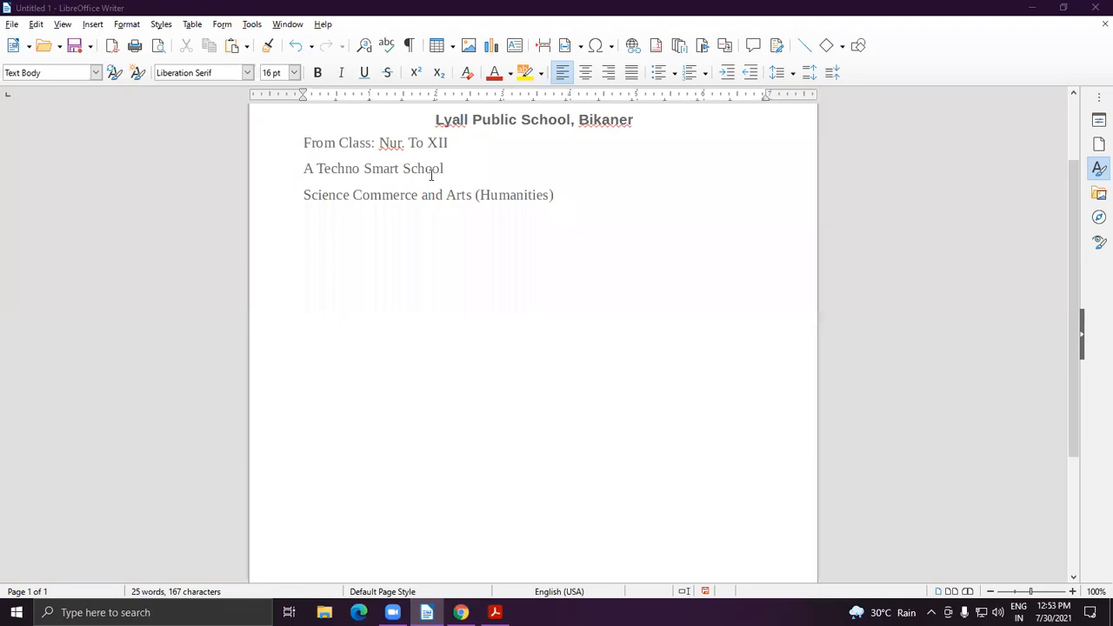
Paste the coding sentence before 'Lyall' so the school name starts its own line.
left_click(436, 121)
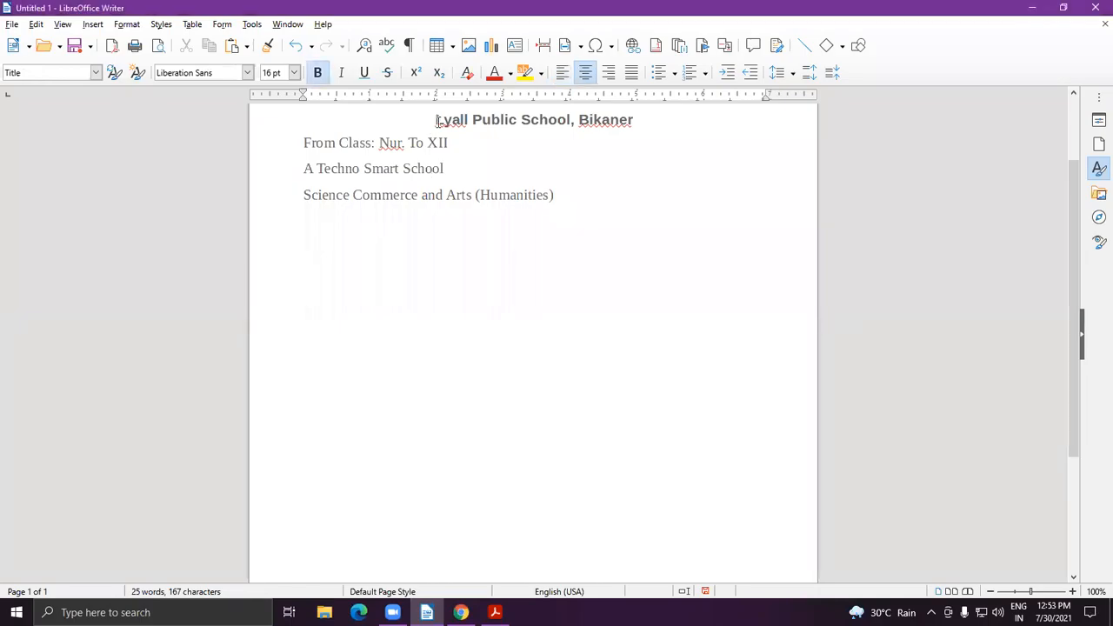
type("Coding helps children become confident problem solvers.")
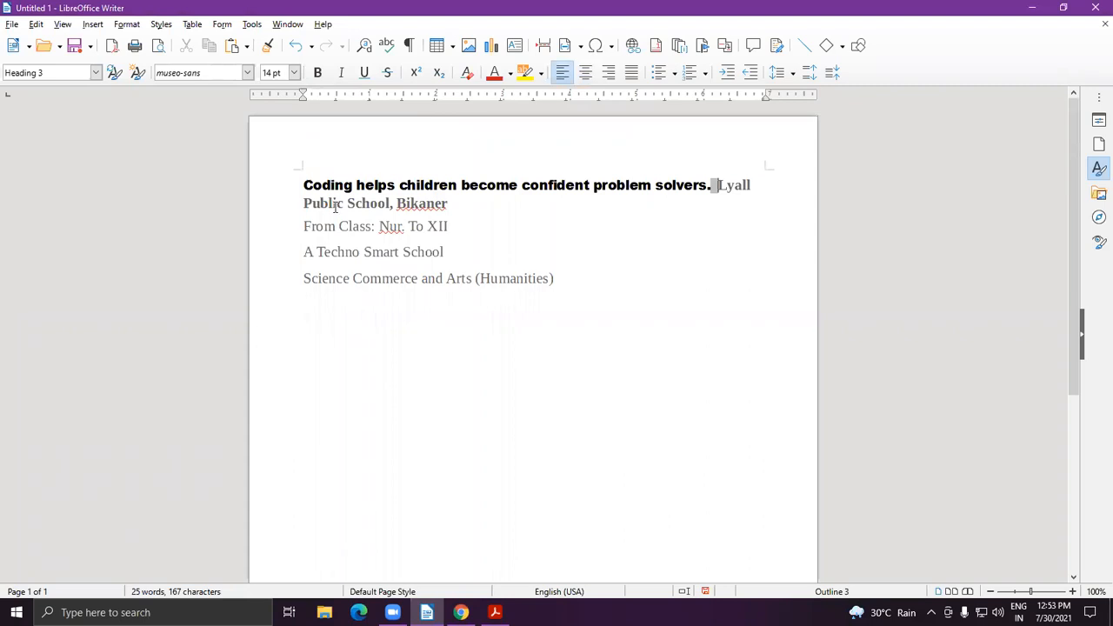
key("Return")
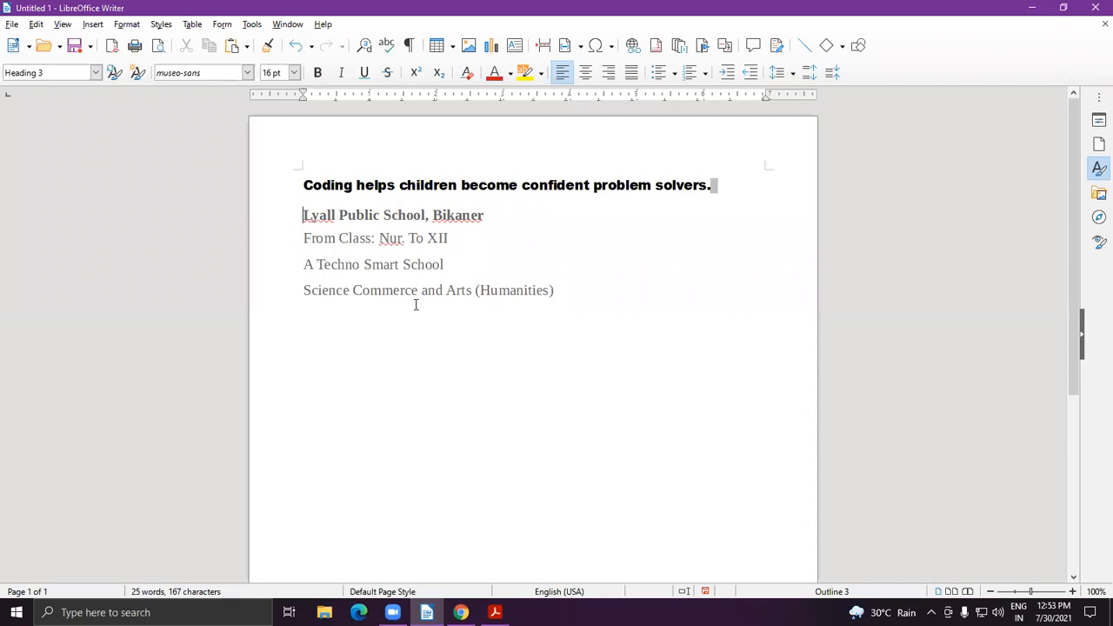
Make the four school lines bold and italic and indent them five steps.
left_click(606, 283, "shift")
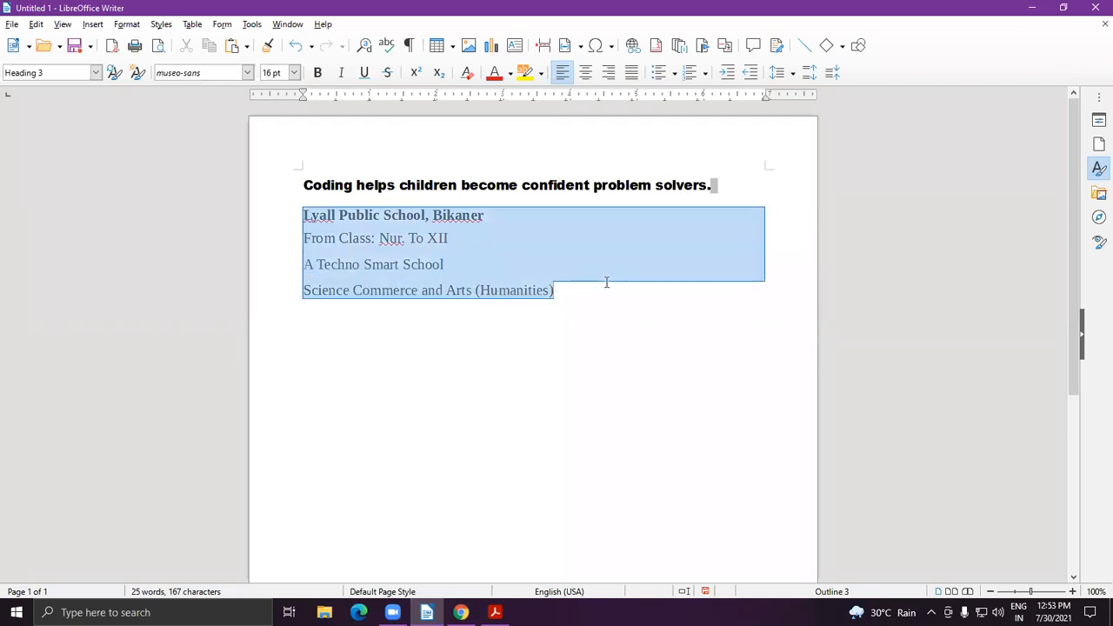
left_click(319, 77)
left_click(340, 76)
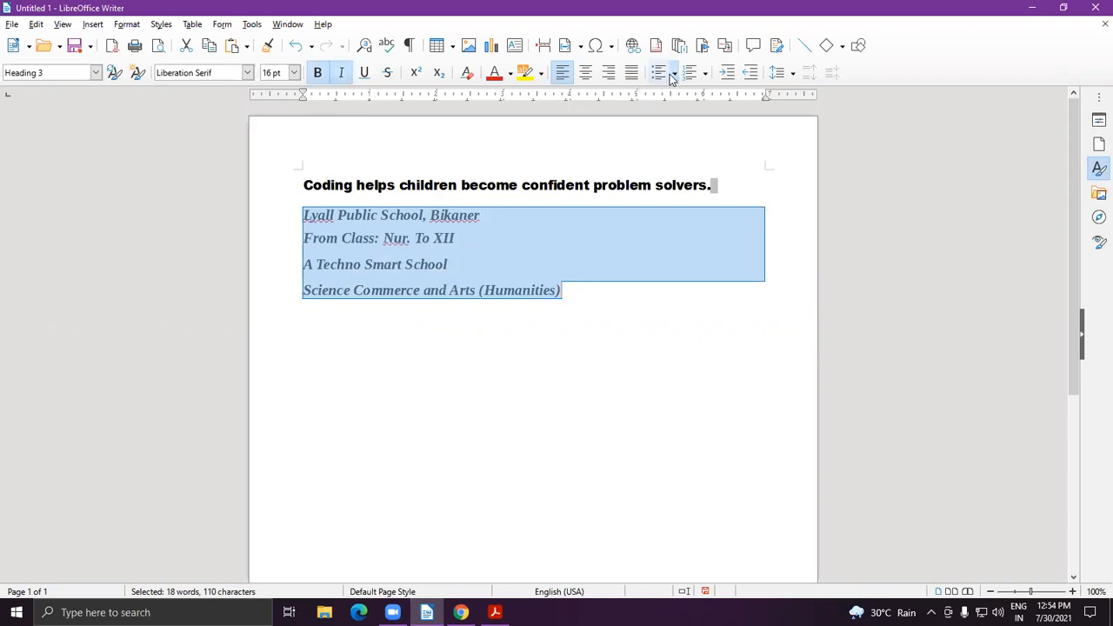
left_click(728, 76)
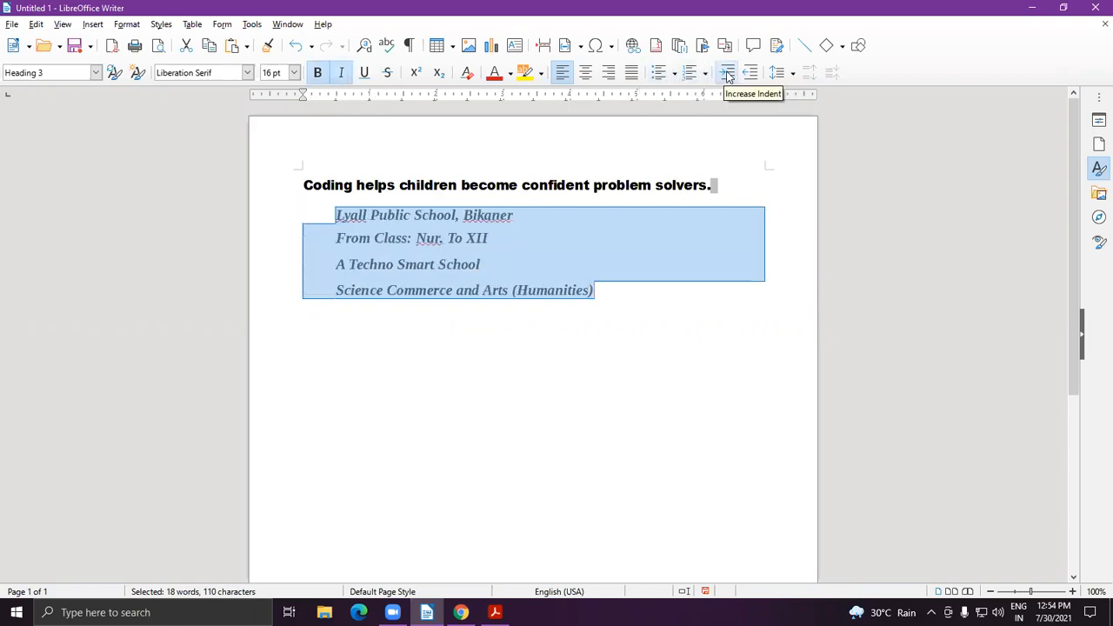
left_click(728, 76)
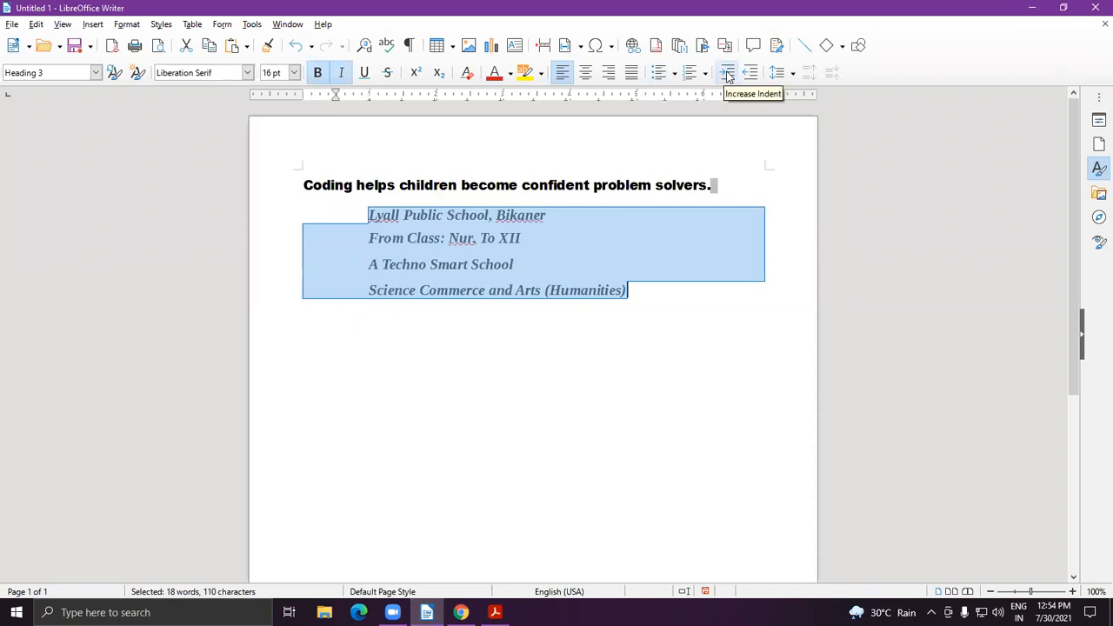
left_click(728, 76)
left_click(728, 75)
left_click(728, 76)
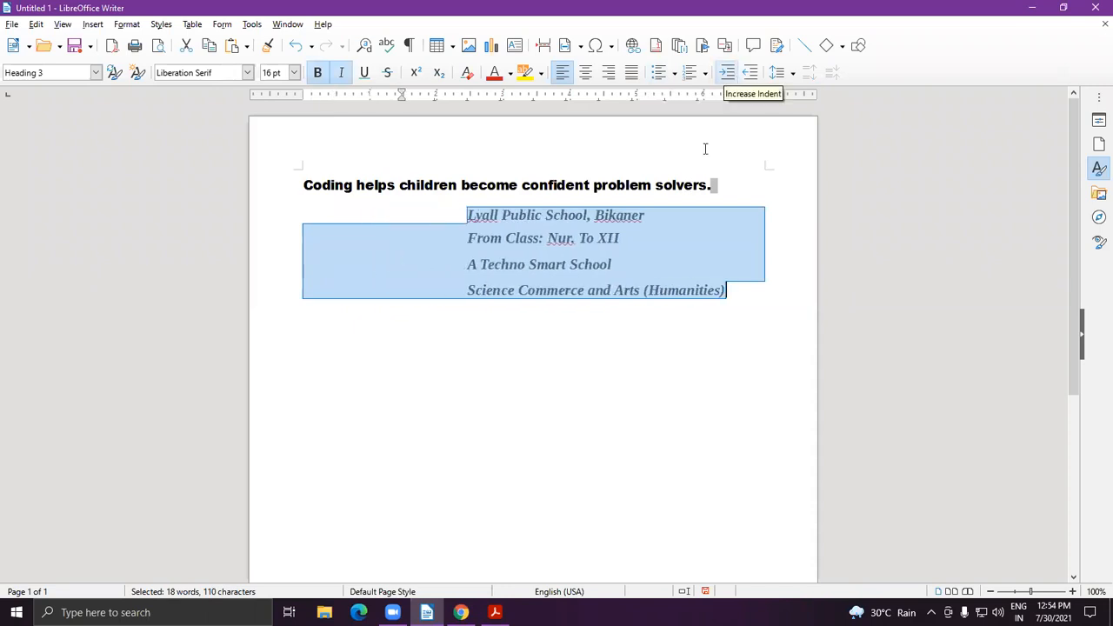
left_click(464, 492)
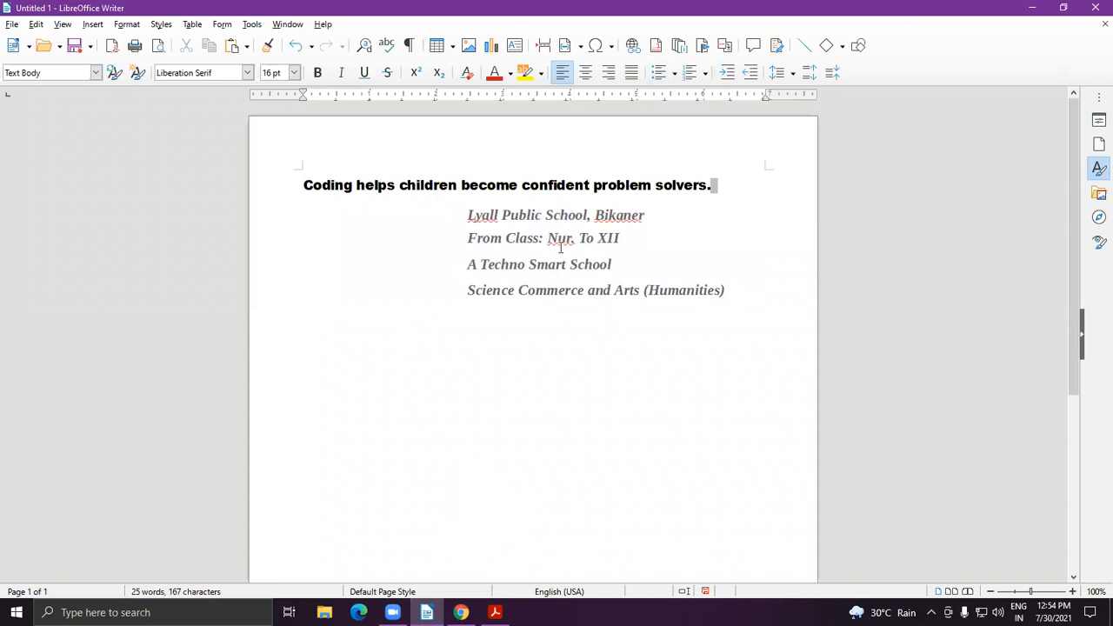
left_click(1098, 169)
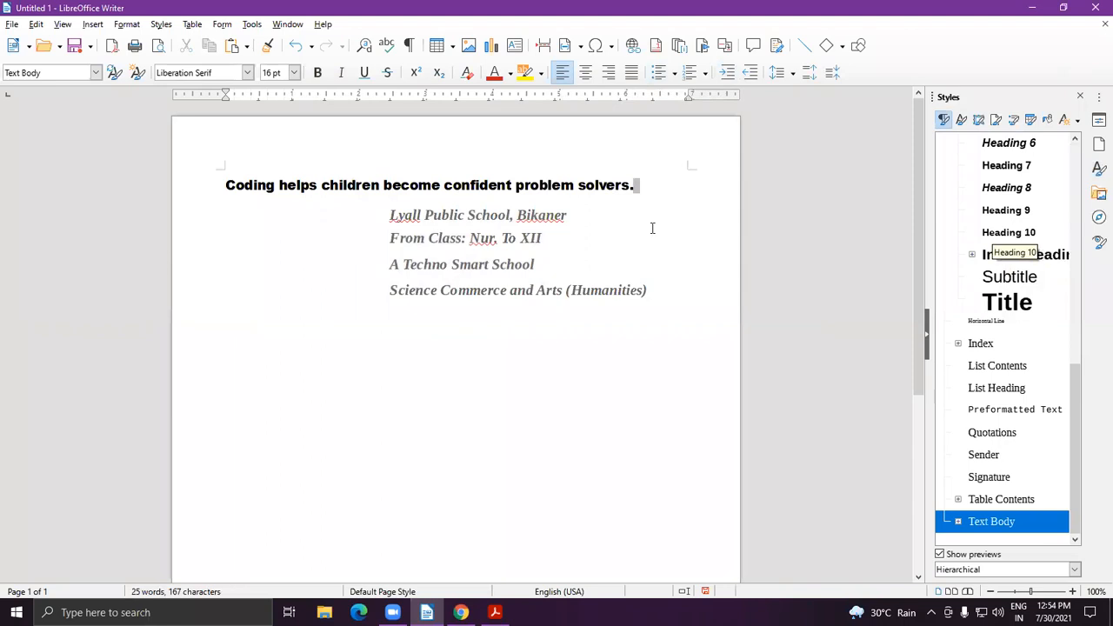
Try the Complimentary Close paragraph style on the four school lines.
left_click_drag(391, 215, 666, 302)
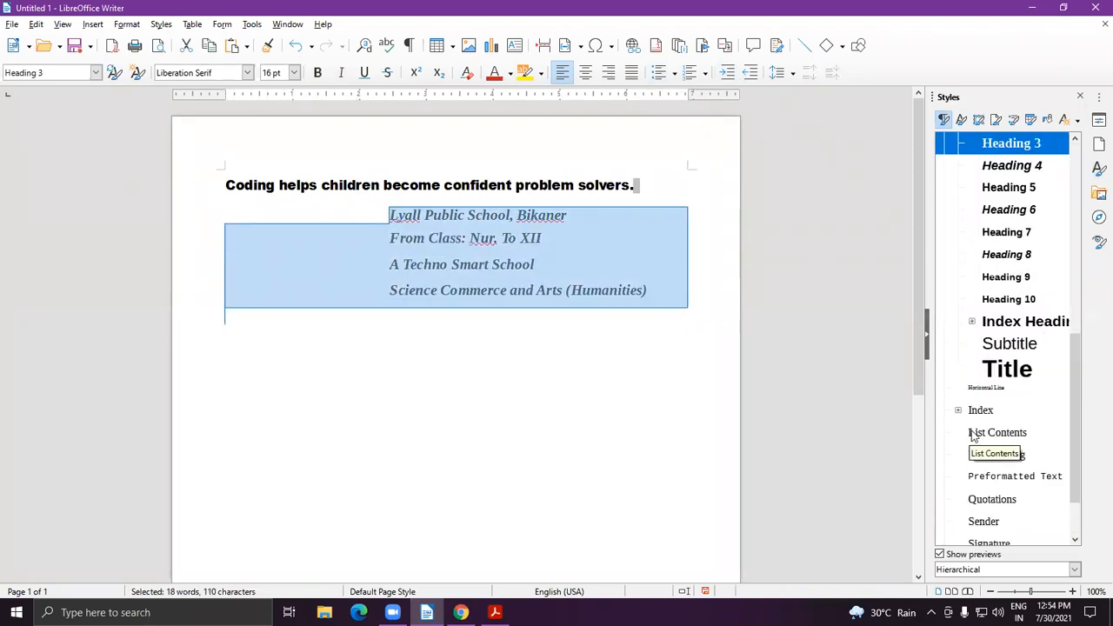
scroll(983, 430, "down", 2)
scroll(1009, 366, "up", 8)
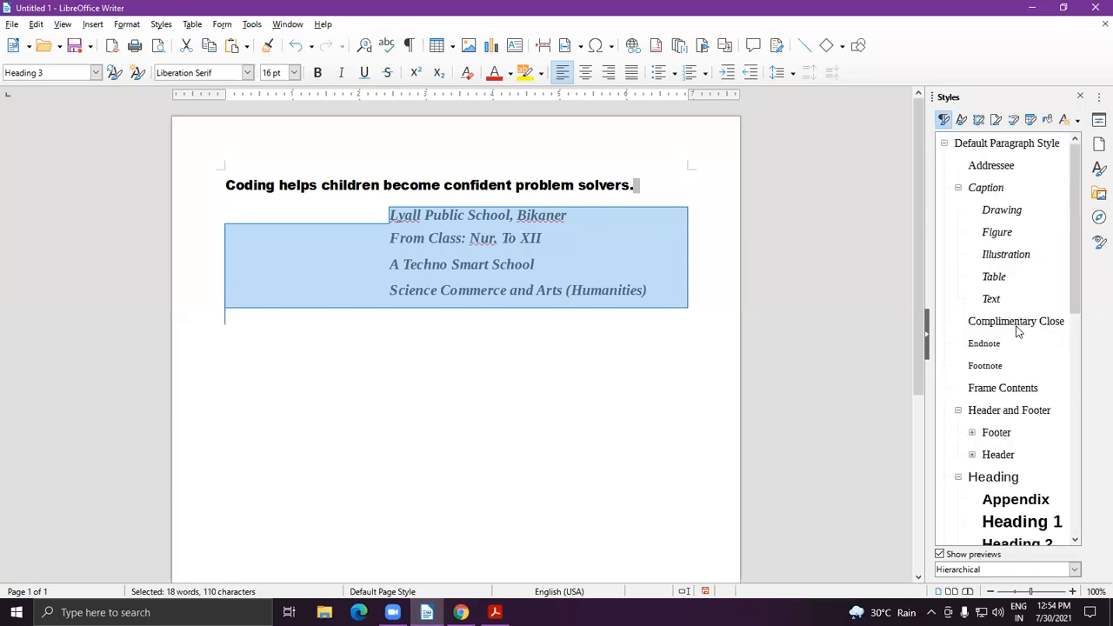
left_click(1013, 327)
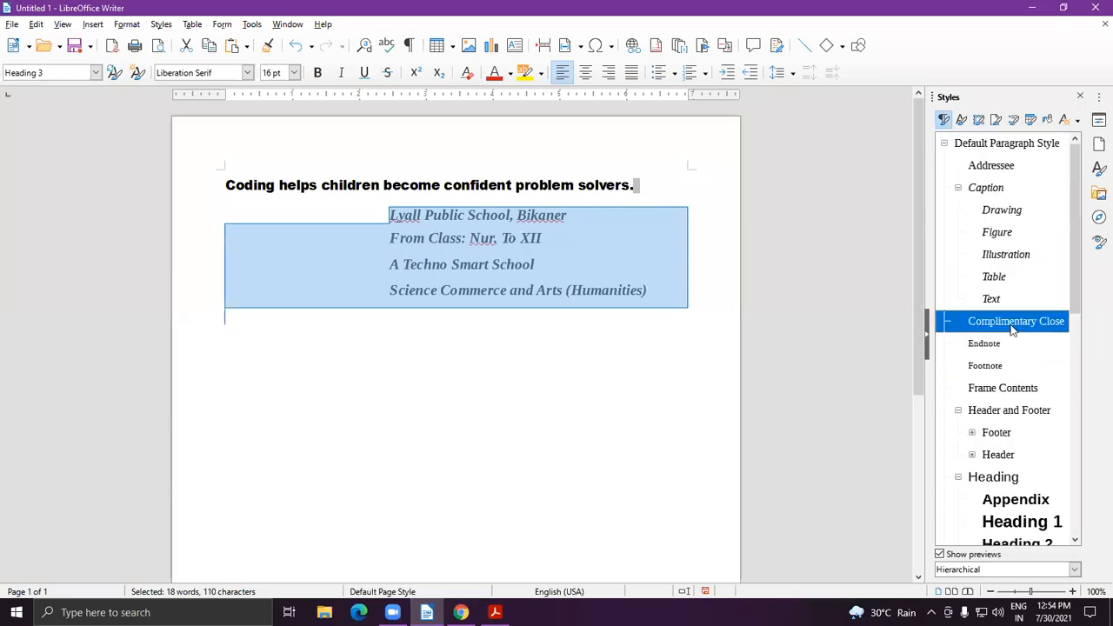
double_click(1012, 329)
left_click(497, 308)
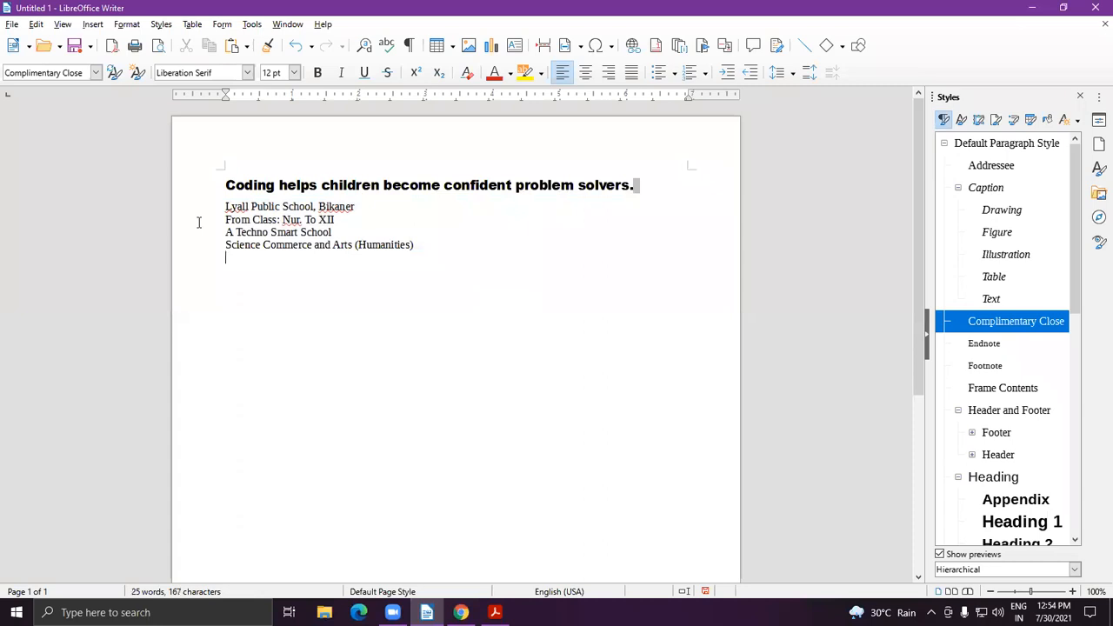
Restyle the four school lines with the Heading 1 paragraph style.
left_click_drag(225, 206, 598, 251)
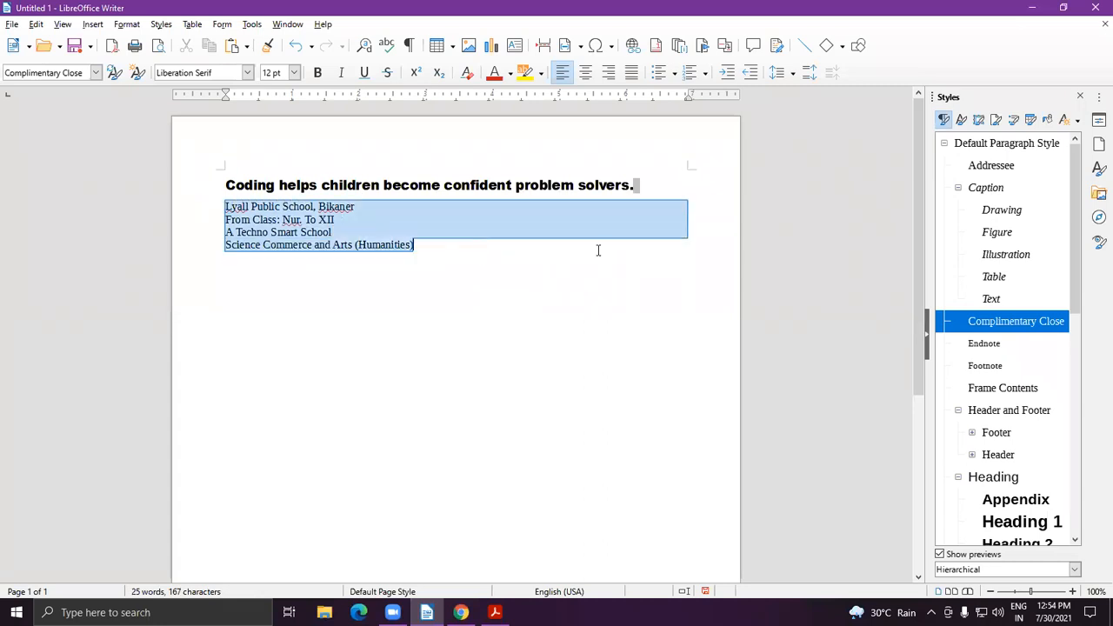
double_click(1019, 521)
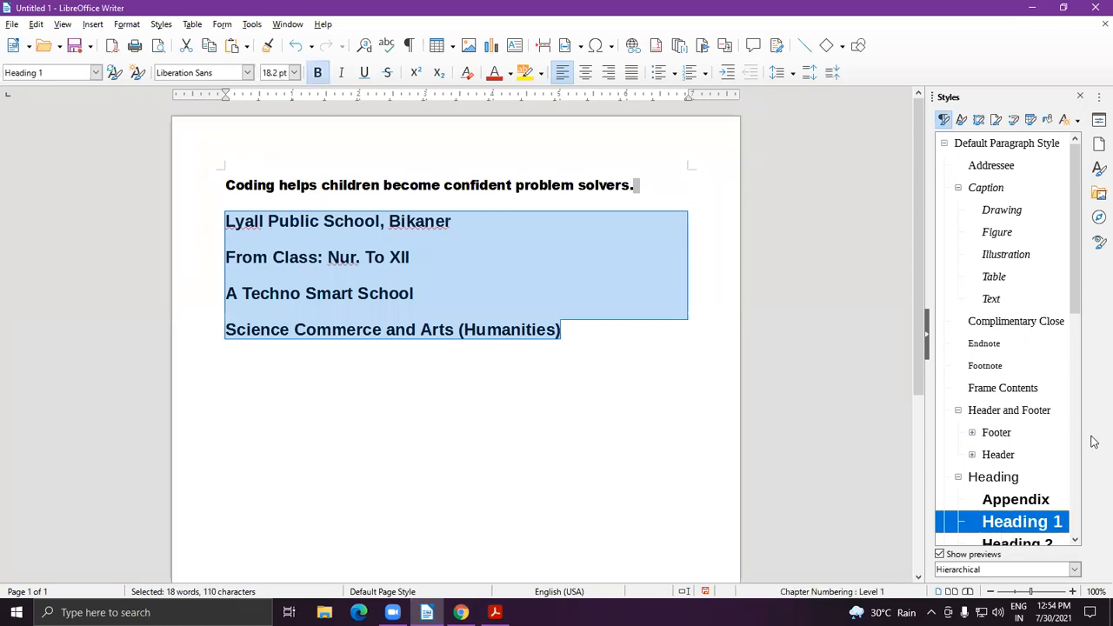
left_click(445, 421)
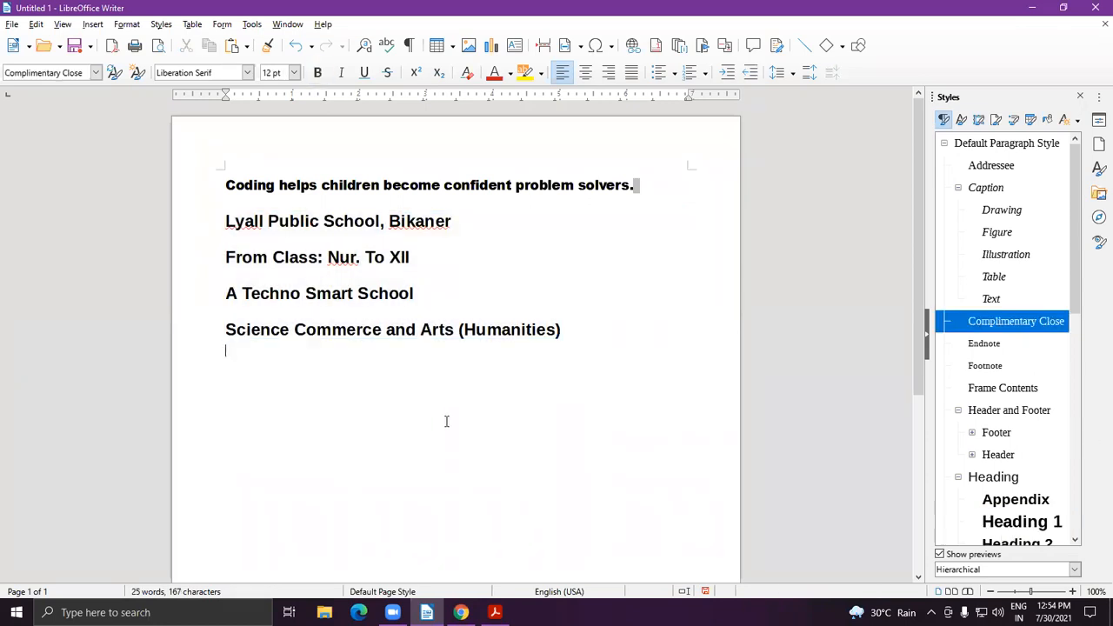
key("ctrl+s")
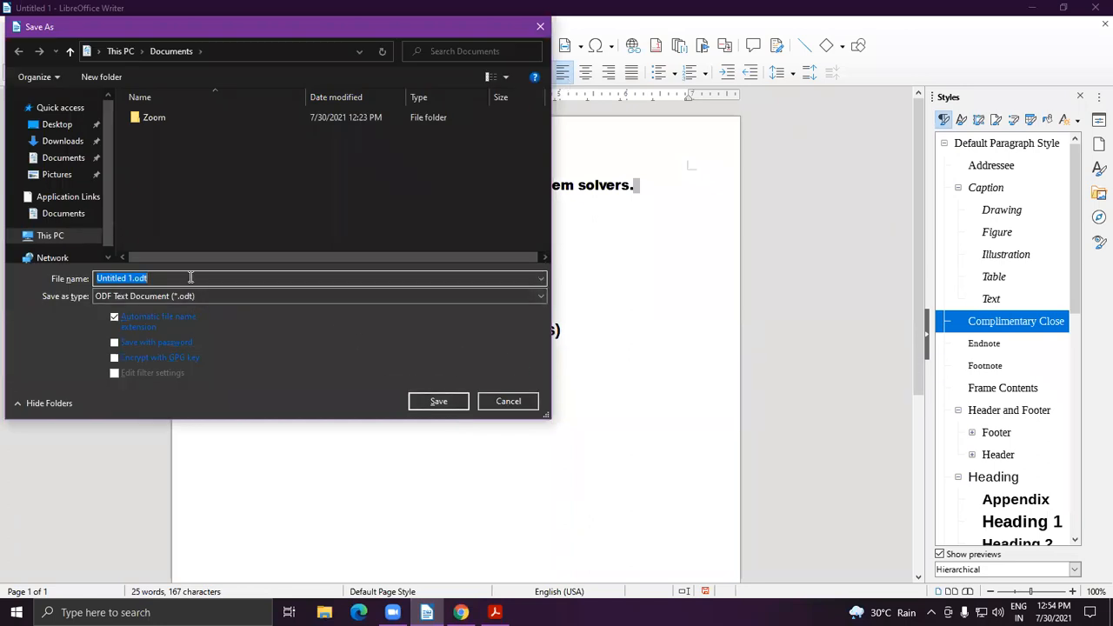
Save the document in Documents under the file name example.
type("pr")
key("BackSpace")
key("BackSpace")
type("exxample")
key("Return")
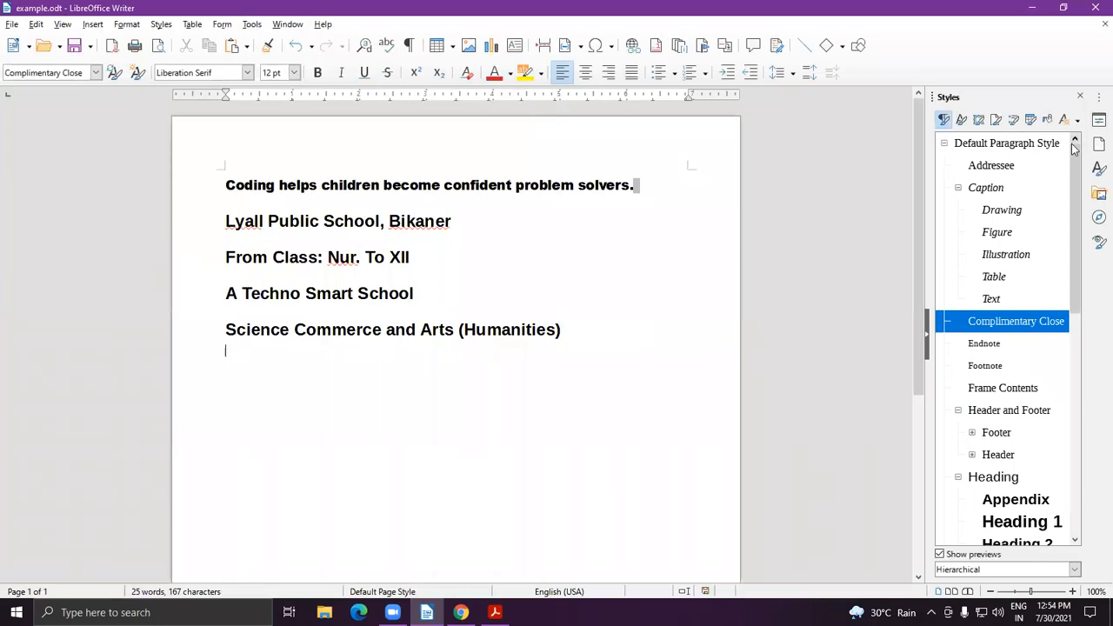
left_click(1081, 94)
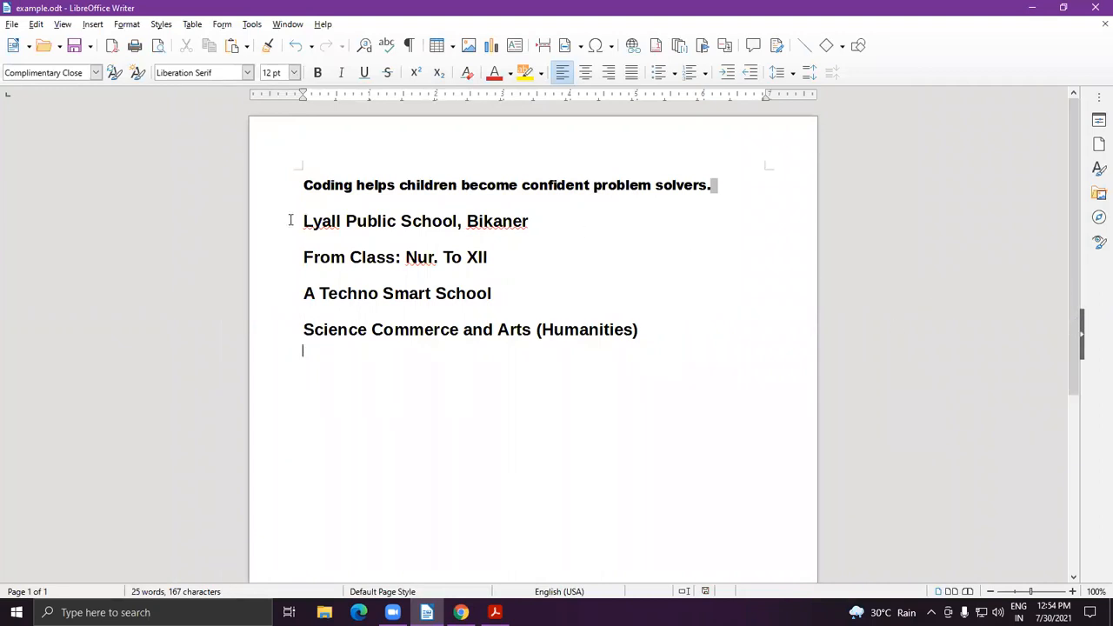
Create a new paragraph style named 'Example' from the selection via Styles actions.
left_click(1098, 169)
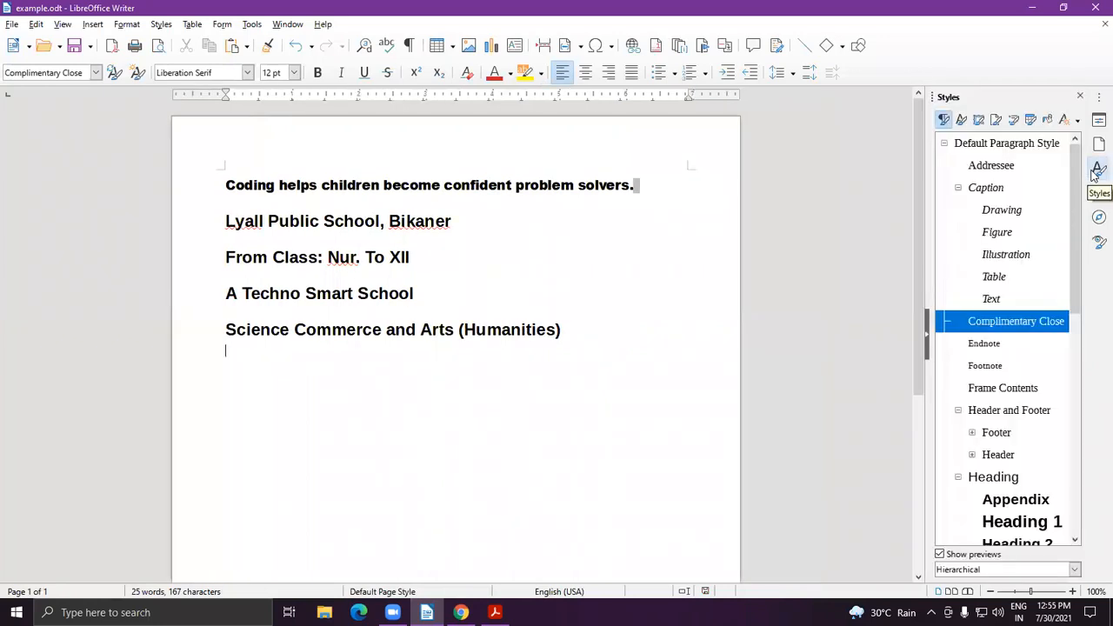
left_click(1076, 126)
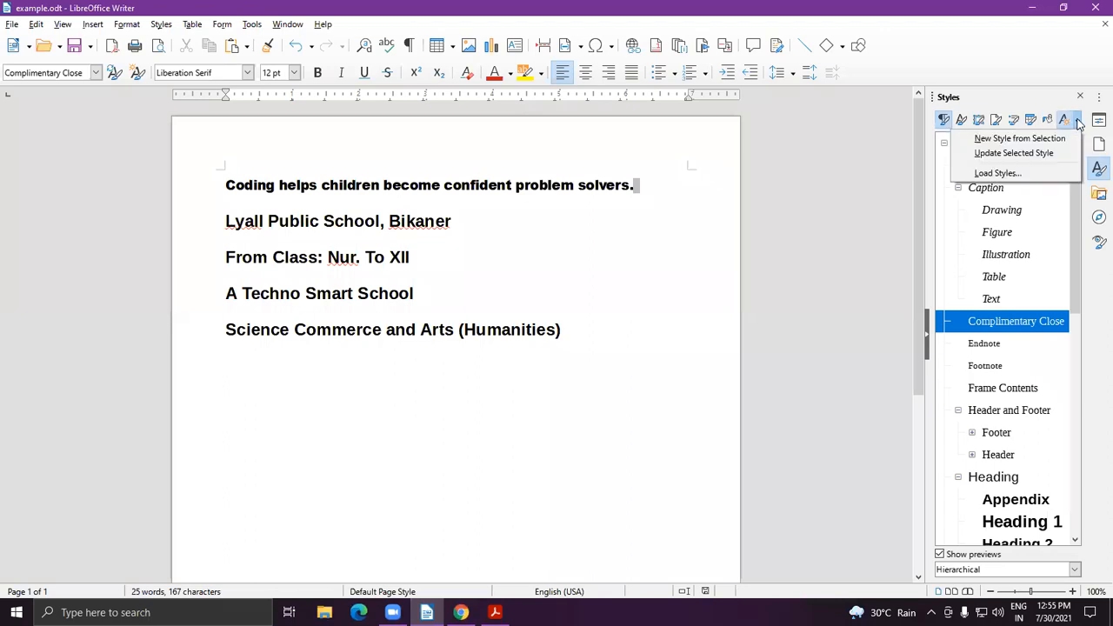
left_click(1021, 143)
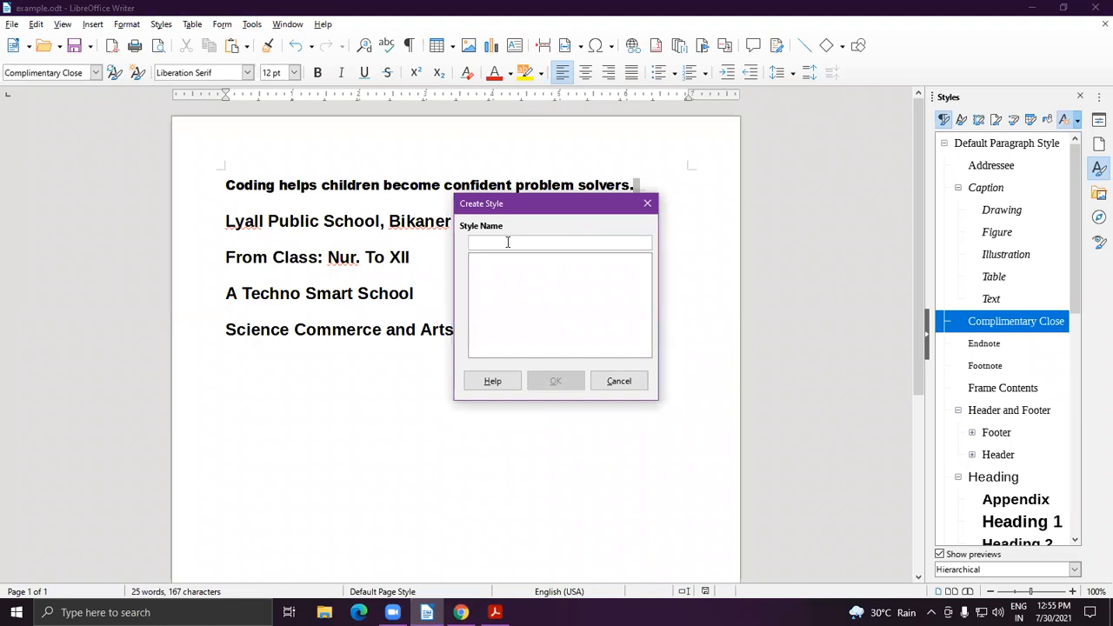
type("Example")
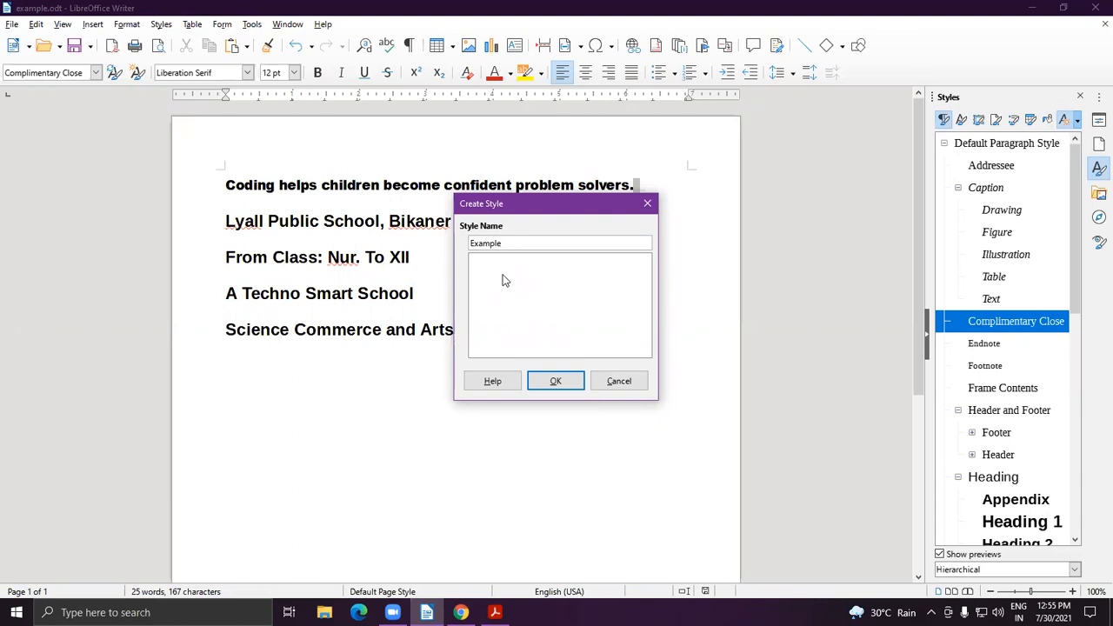
left_click(556, 380)
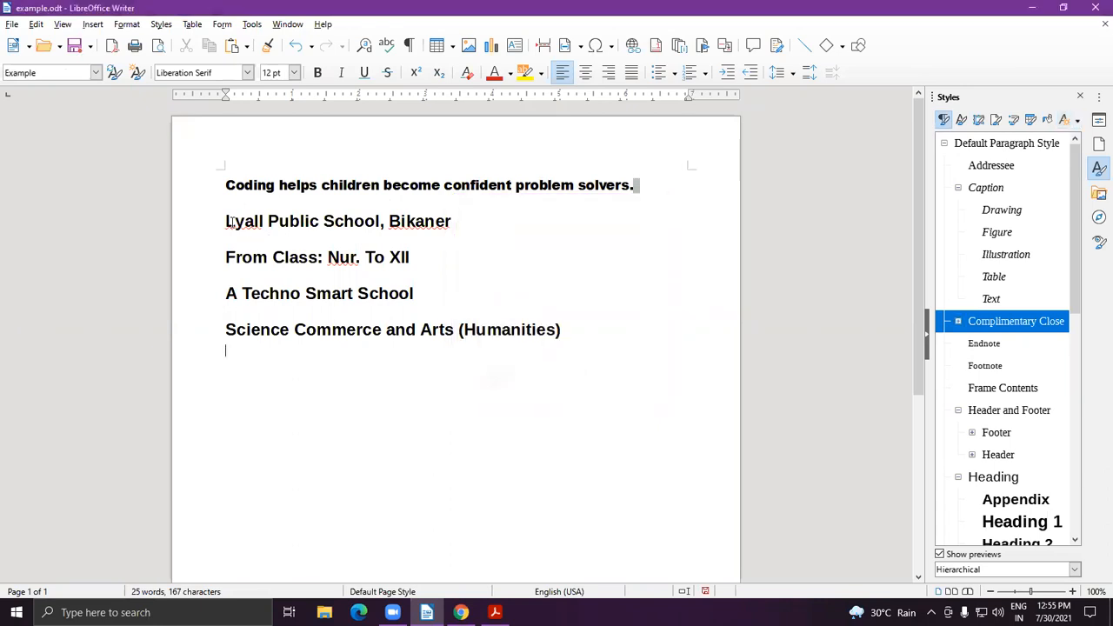
Type a person's name on the empty line below the Science line.
left_click_drag(225, 220, 574, 301)
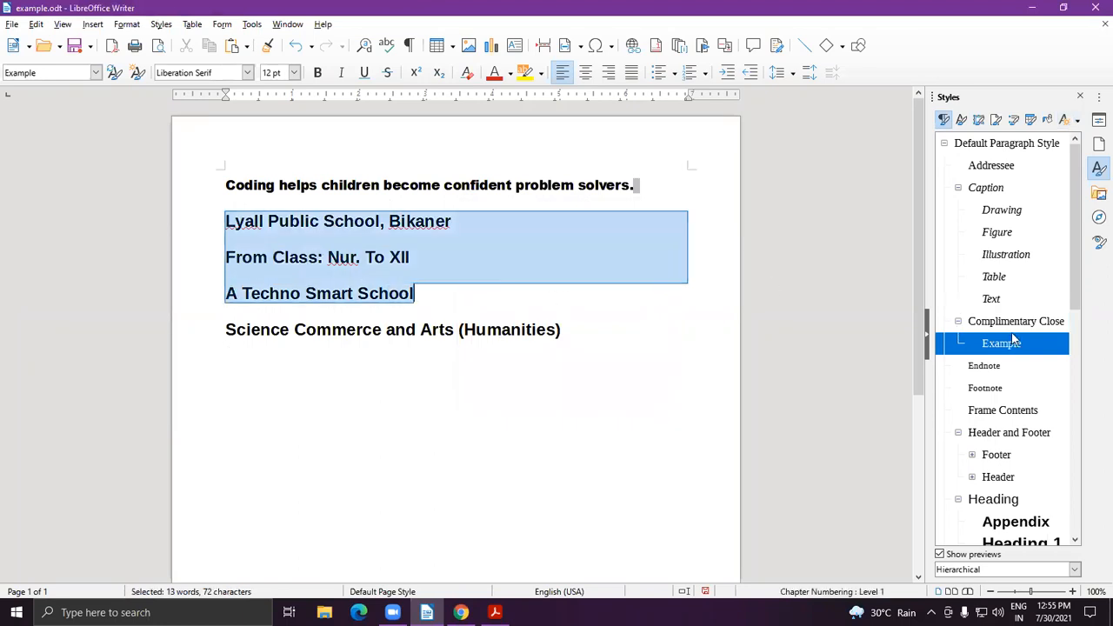
scroll(1018, 384, "down", 2)
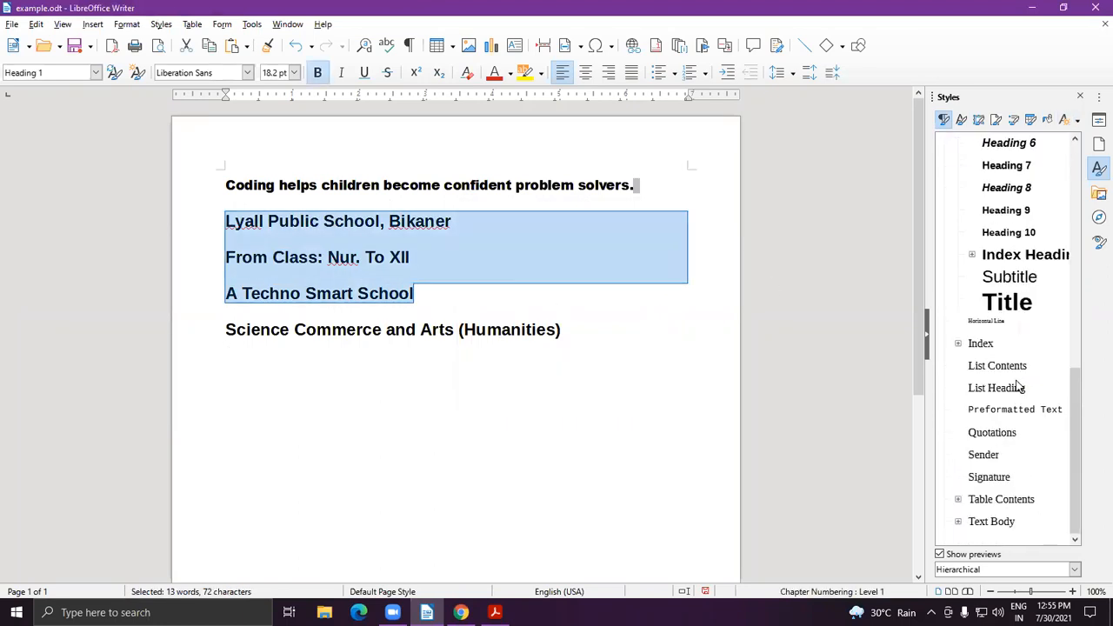
scroll(1018, 385, "up", 5)
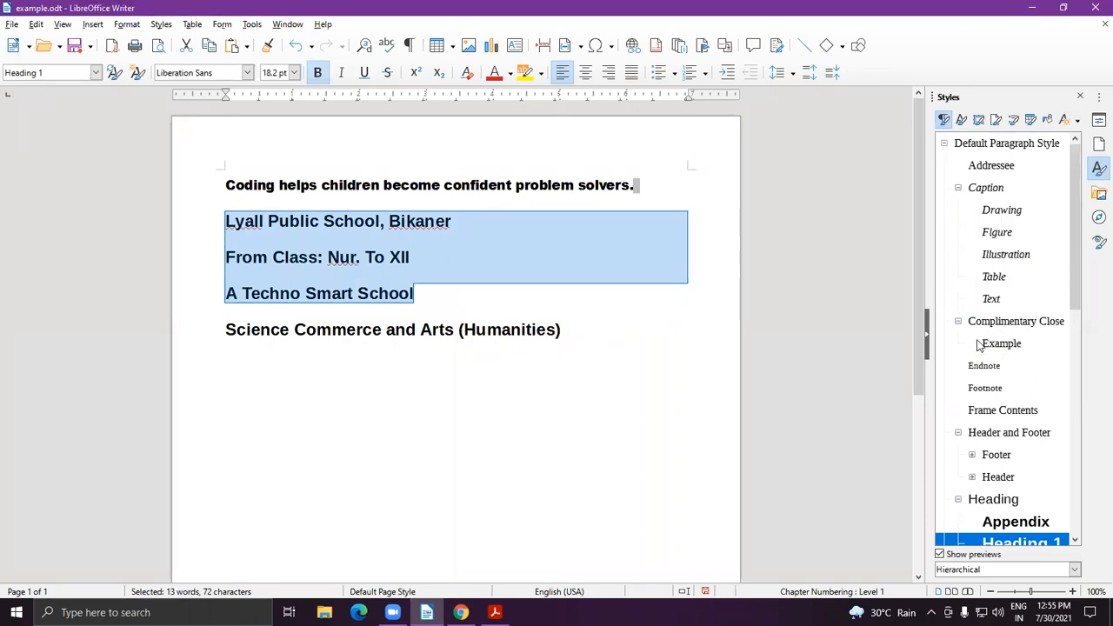
left_click(437, 498)
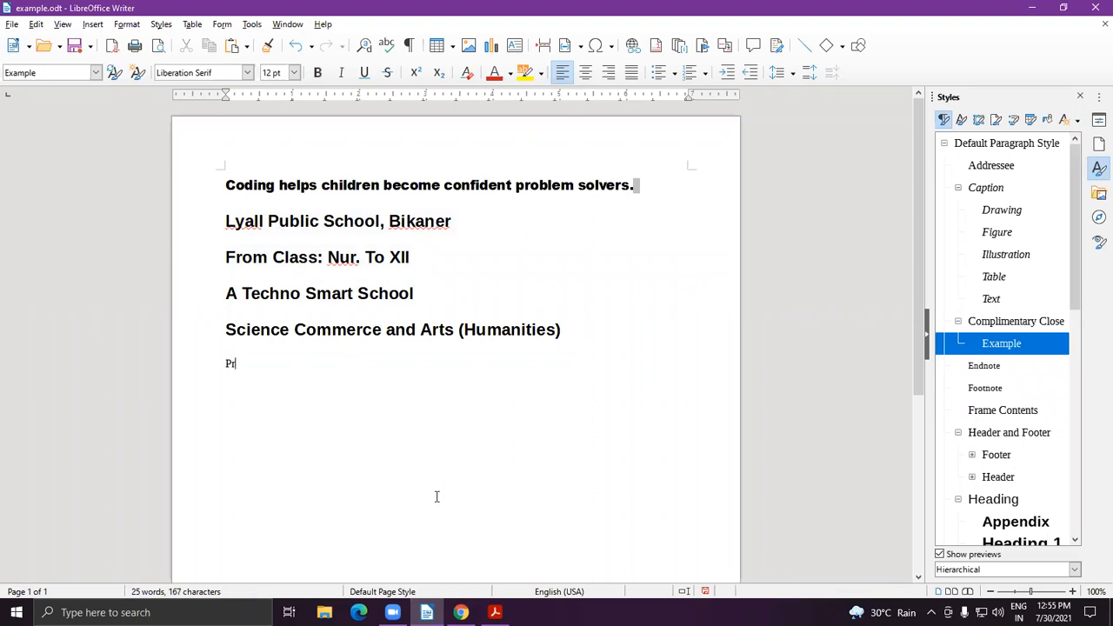
left_click_drag(224, 364, 365, 366)
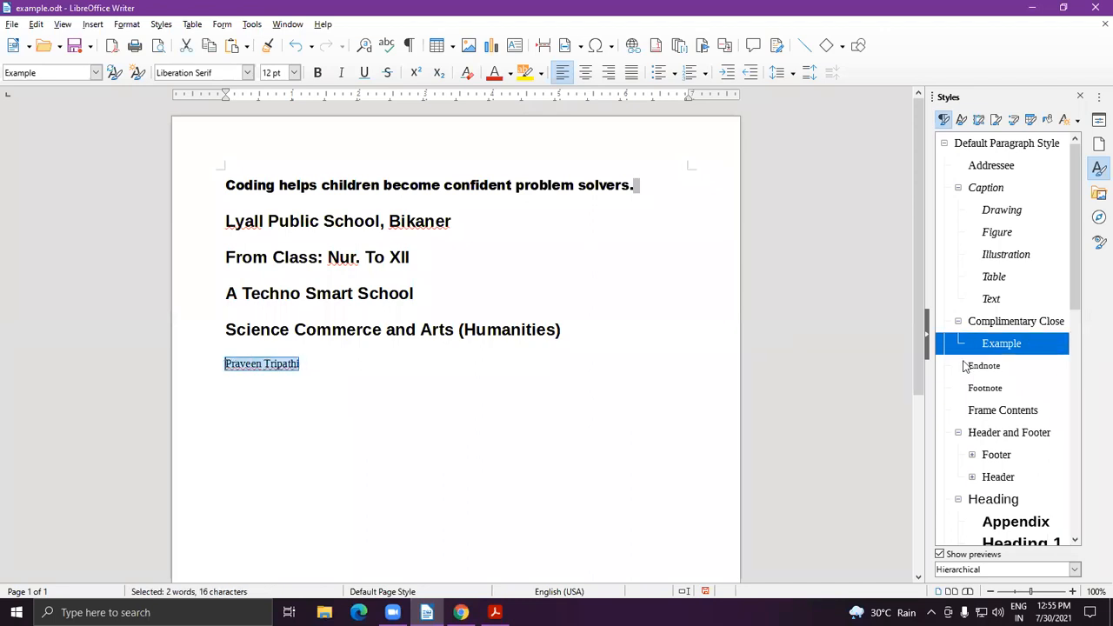
left_click(378, 282)
Create paragraph style 'LPS' from the selected Lyall-to-Science school lines.
left_click_drag(226, 219, 646, 352)
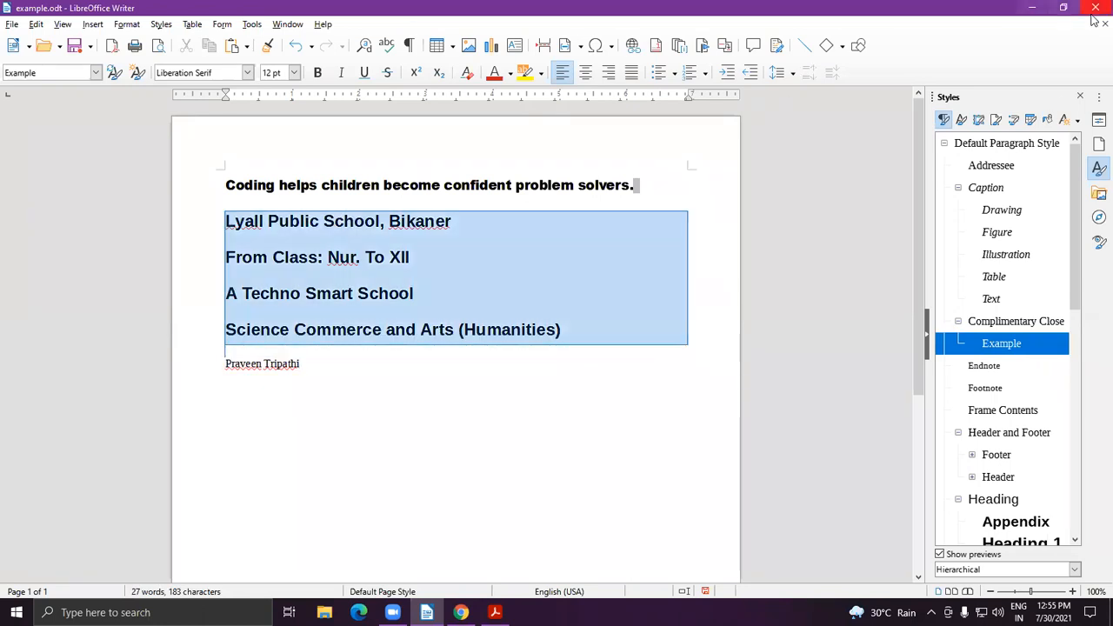
left_click(1077, 121)
left_click(1009, 70)
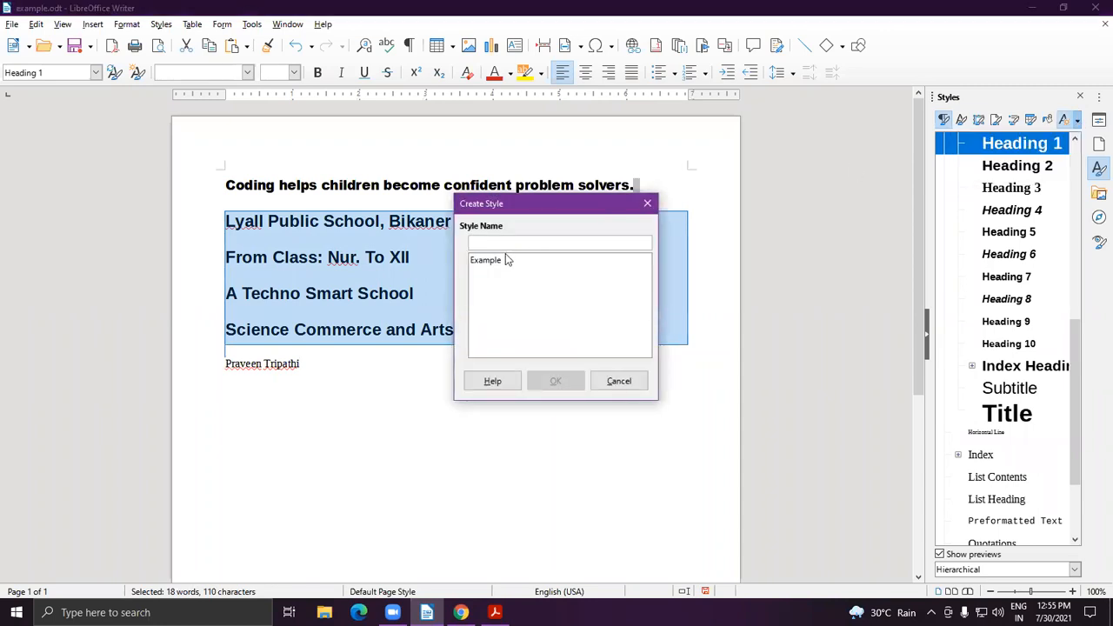
type("LPS")
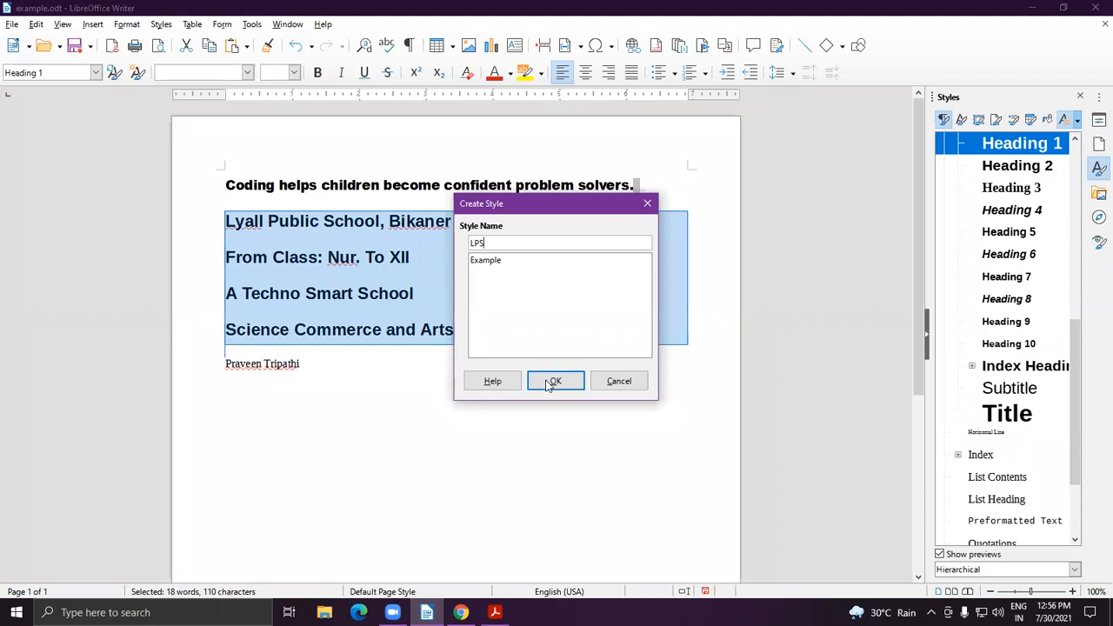
left_click(553, 381)
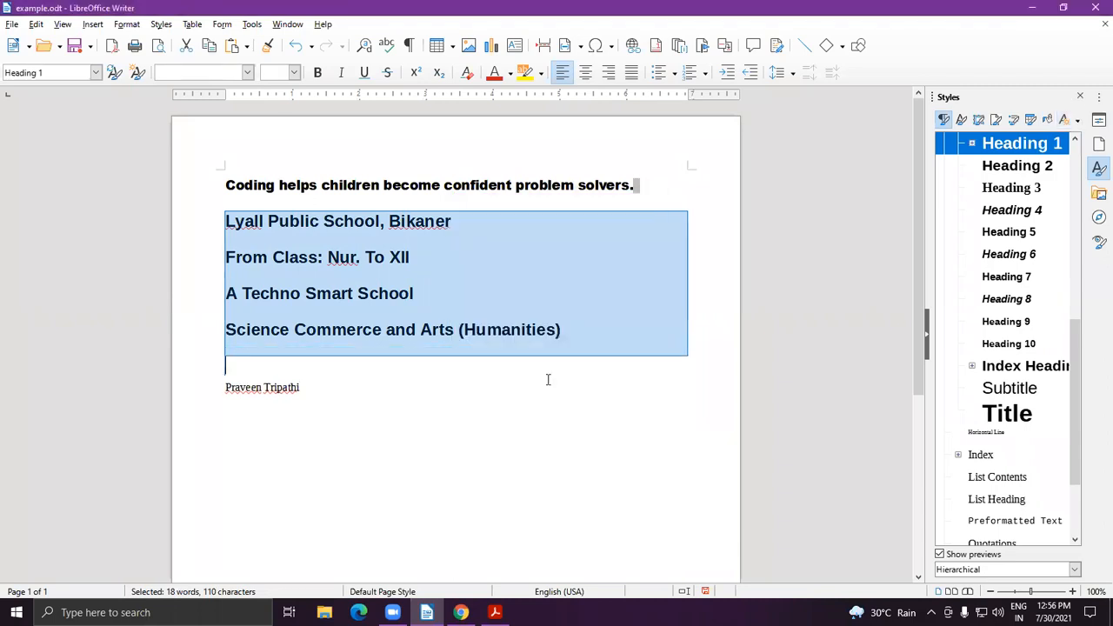
Apply the LPS style to the name line, then undo it.
left_click(450, 459)
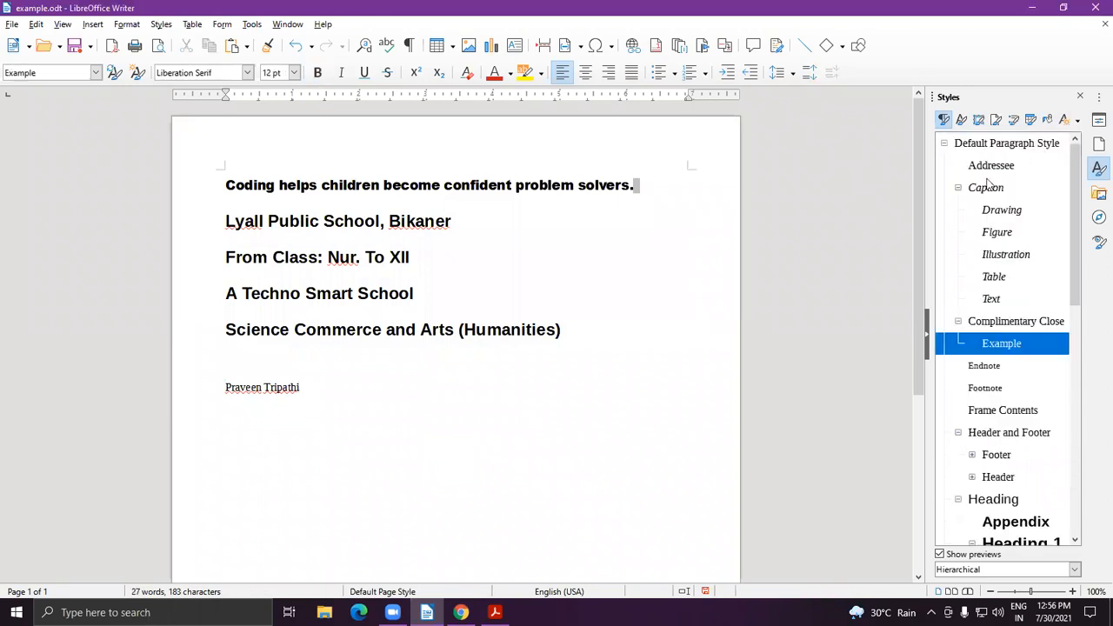
scroll(998, 374, "down", 8)
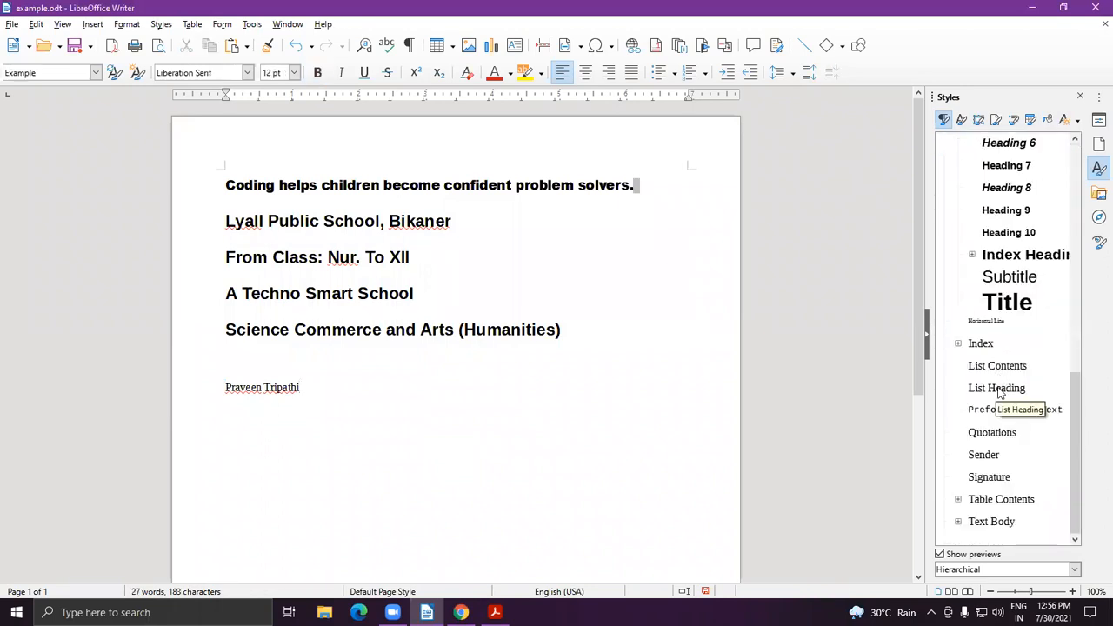
scroll(978, 232, "up", 3)
left_click(1009, 235)
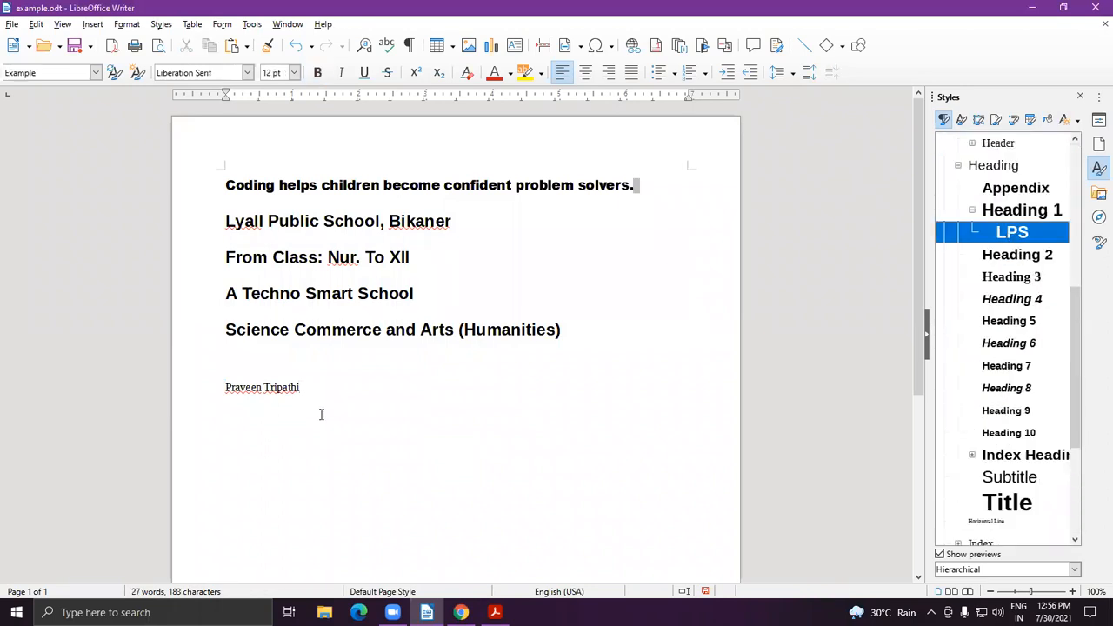
left_click_drag(297, 387, 217, 387)
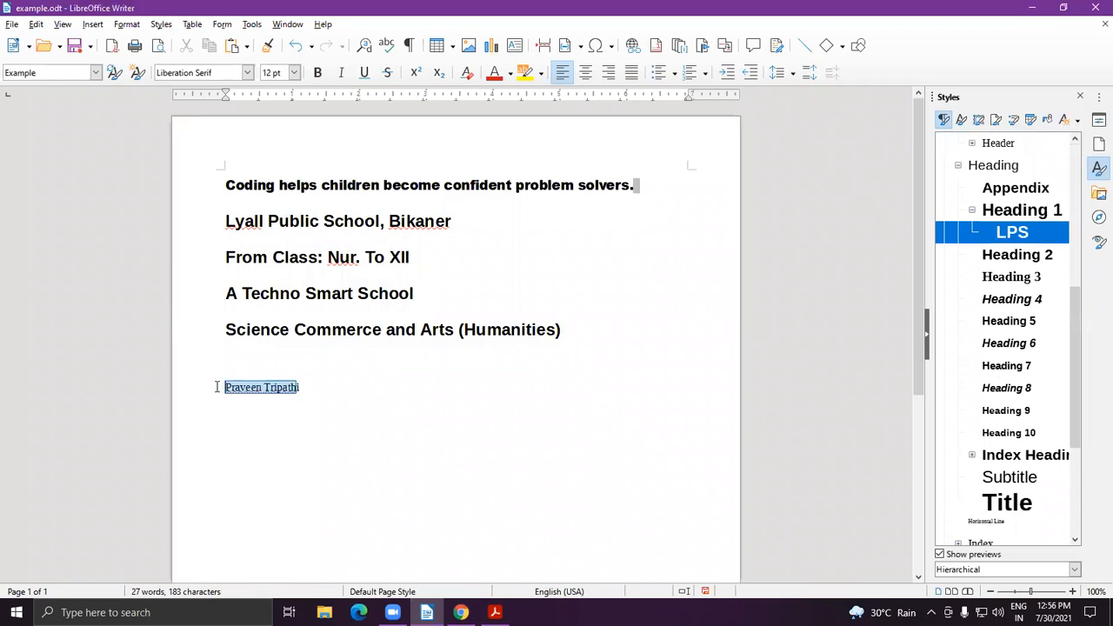
double_click(1009, 232)
left_click(411, 467)
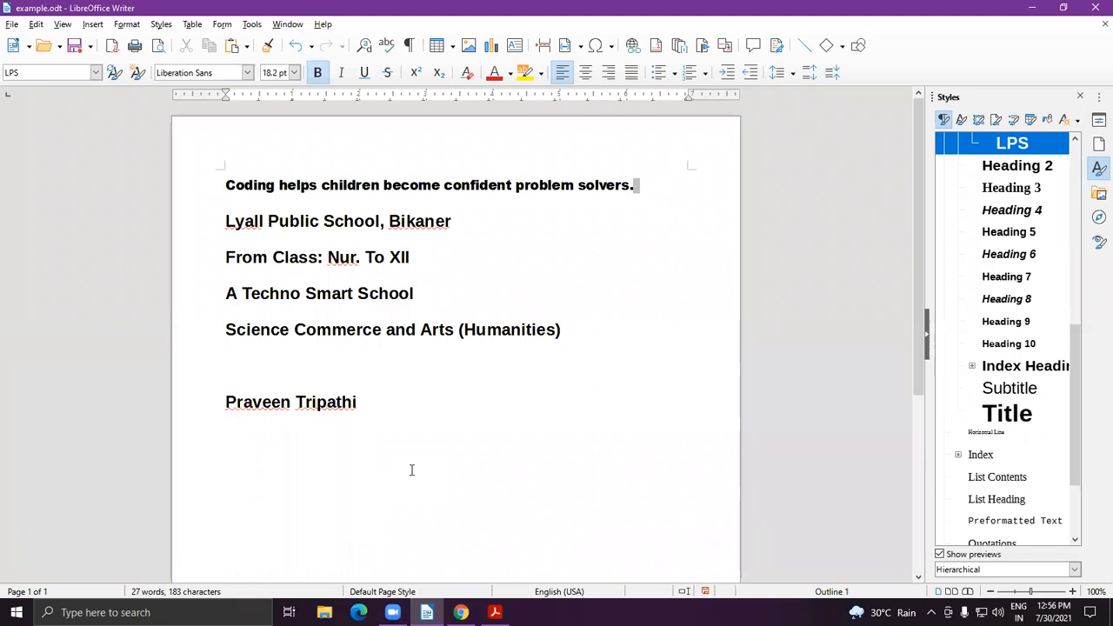
key("ctrl+z")
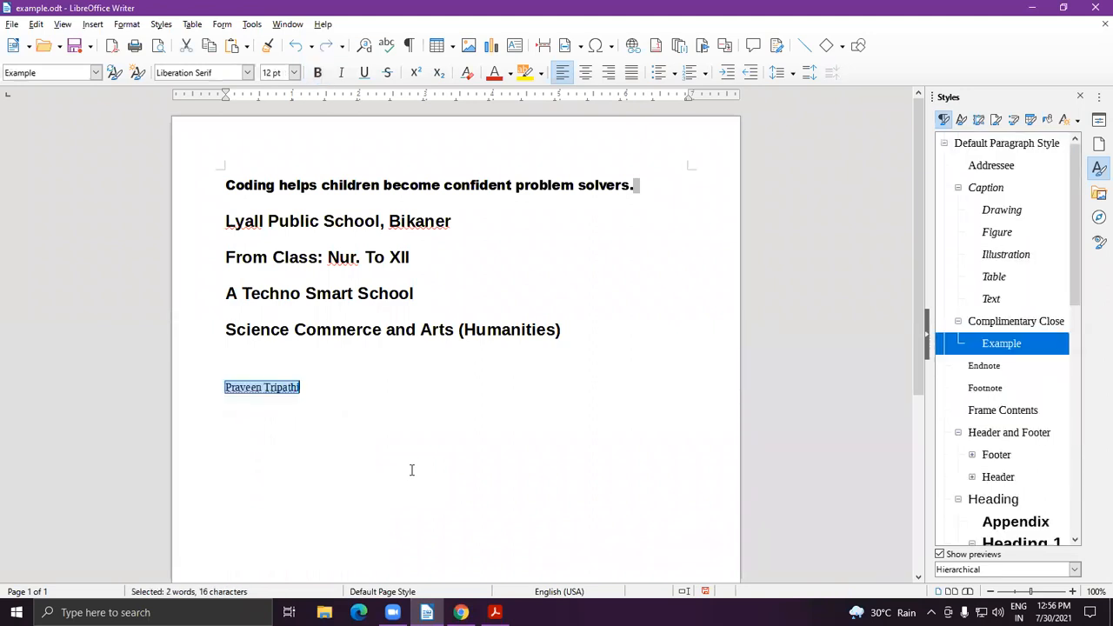
Reapply the LPS style to the name line, making it large bold text.
left_click(411, 469)
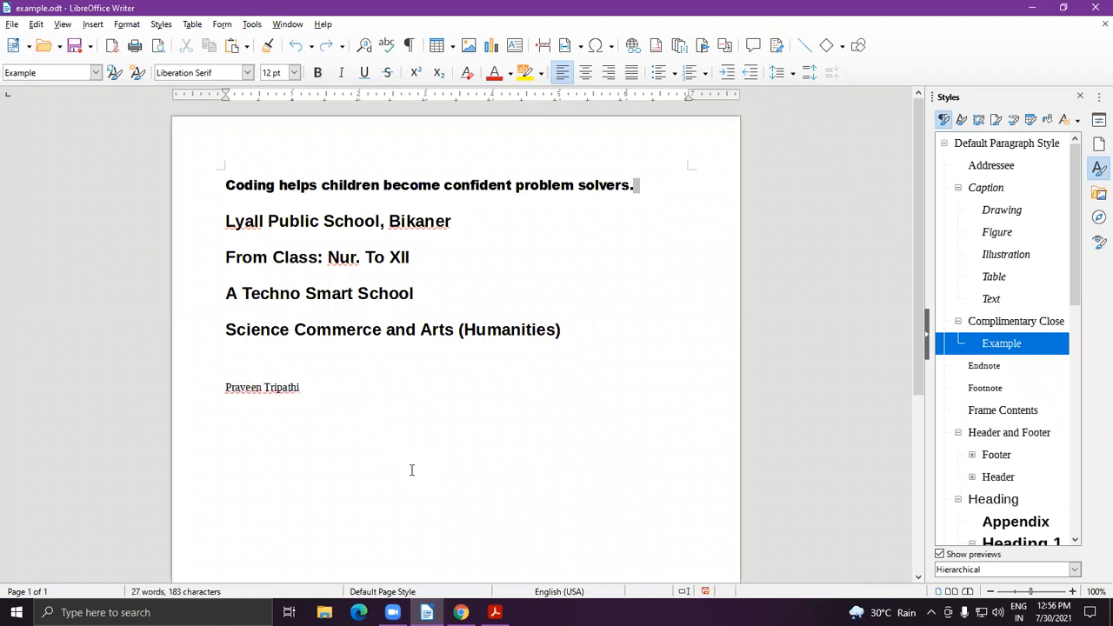
left_click_drag(327, 397, 190, 380)
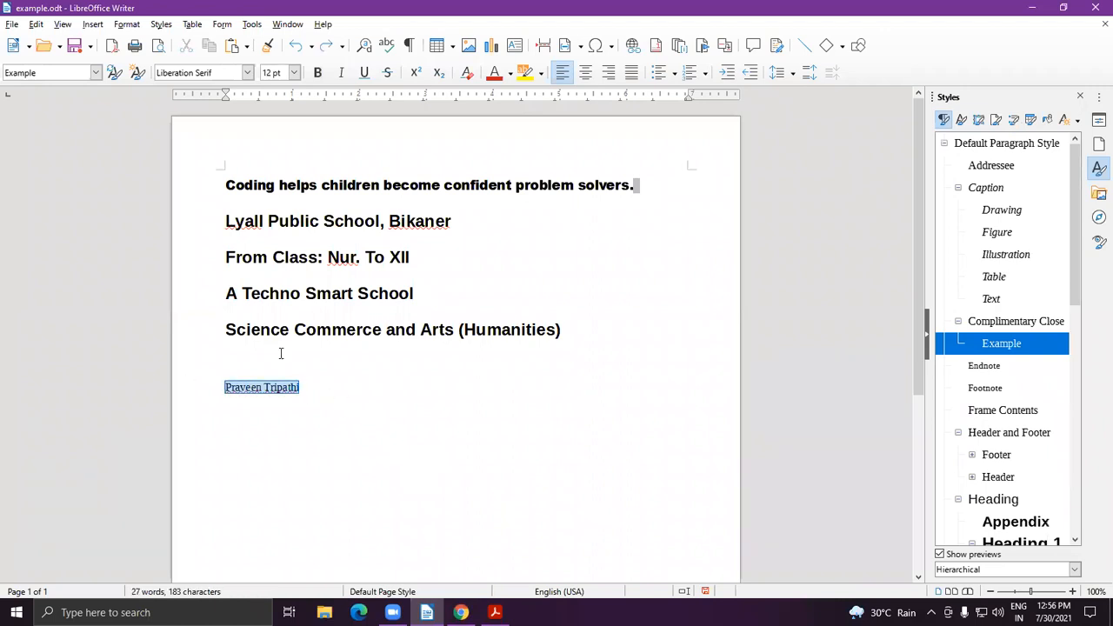
scroll(1034, 387, "down", 8)
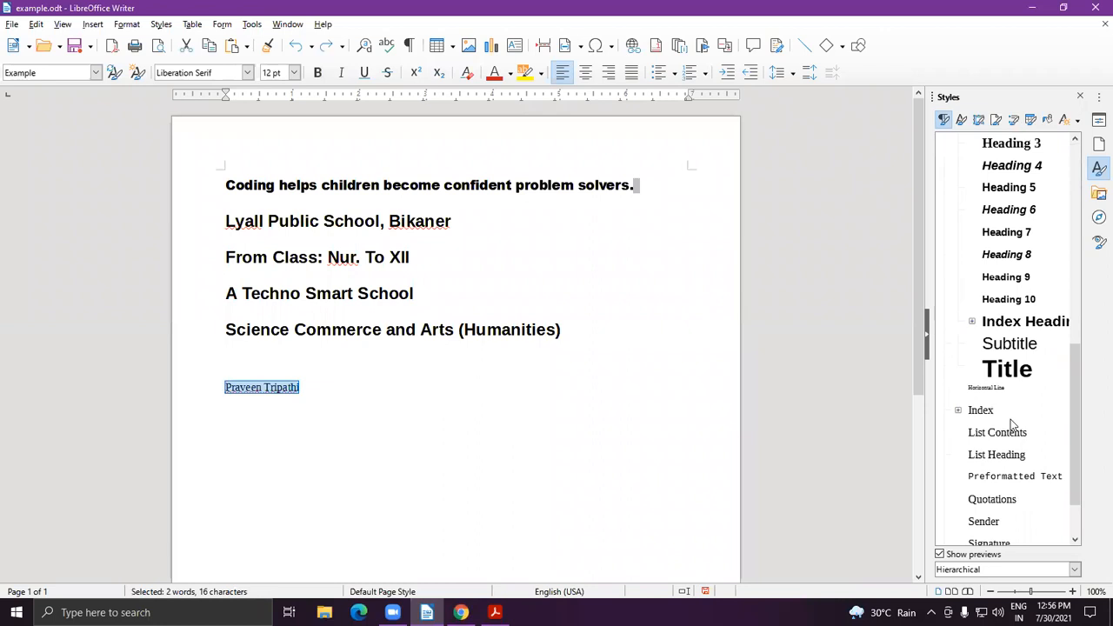
scroll(1000, 345, "up", 5)
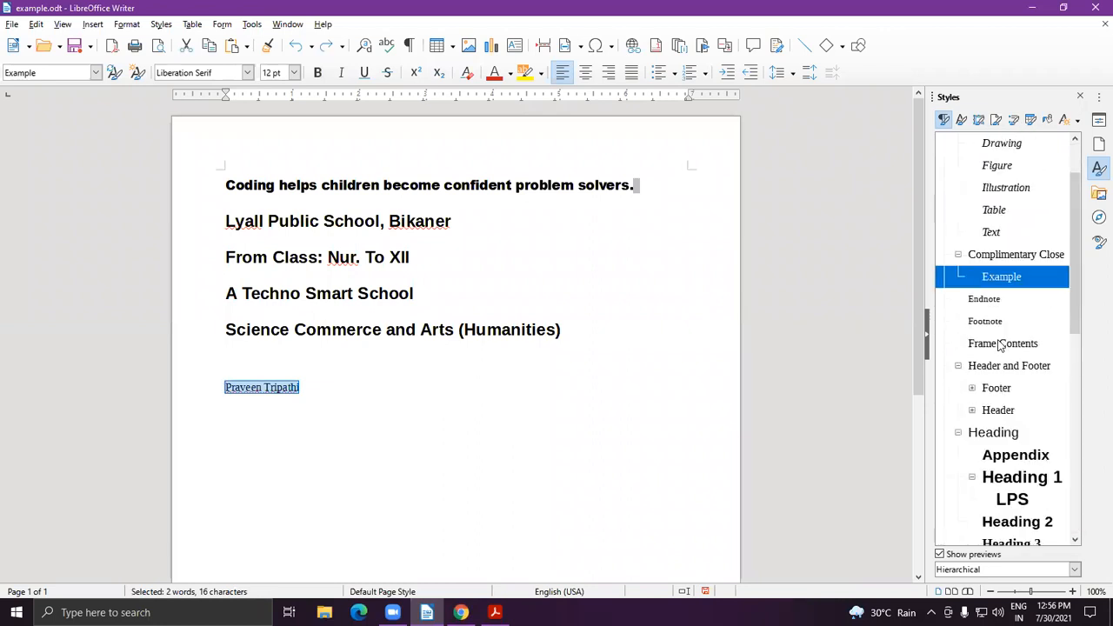
left_click(1003, 504)
double_click(1003, 510)
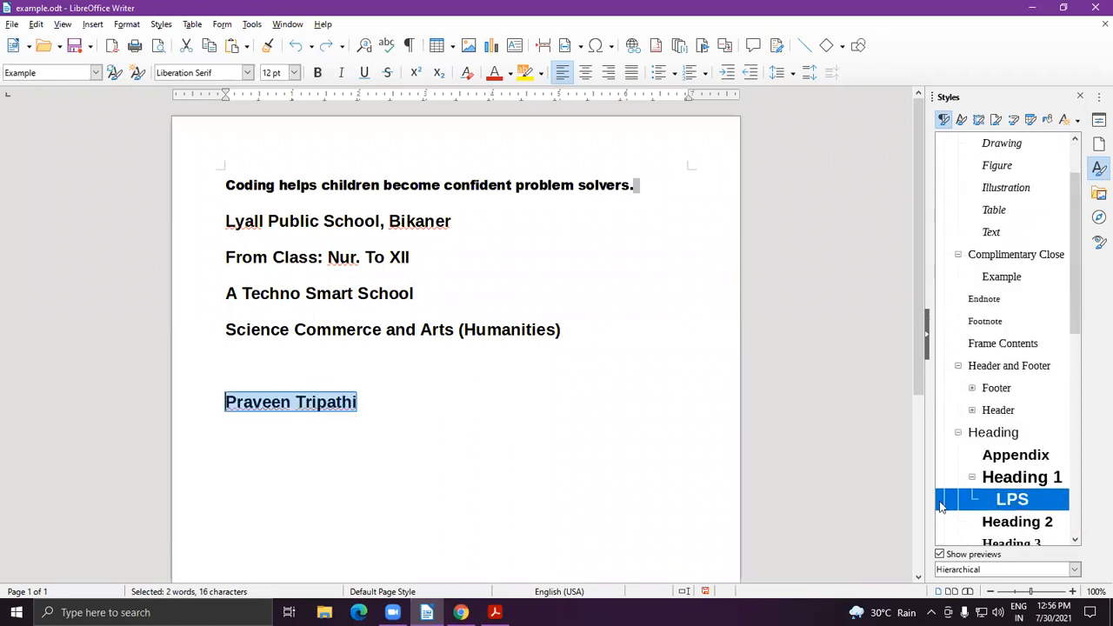
left_click(218, 417)
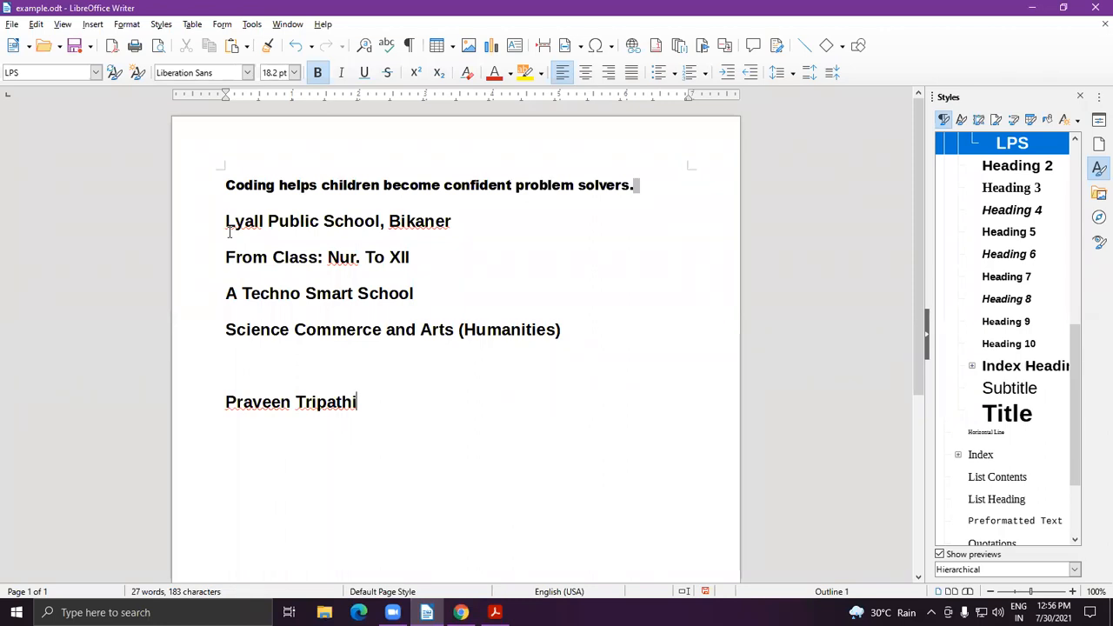
left_click_drag(228, 219, 603, 367)
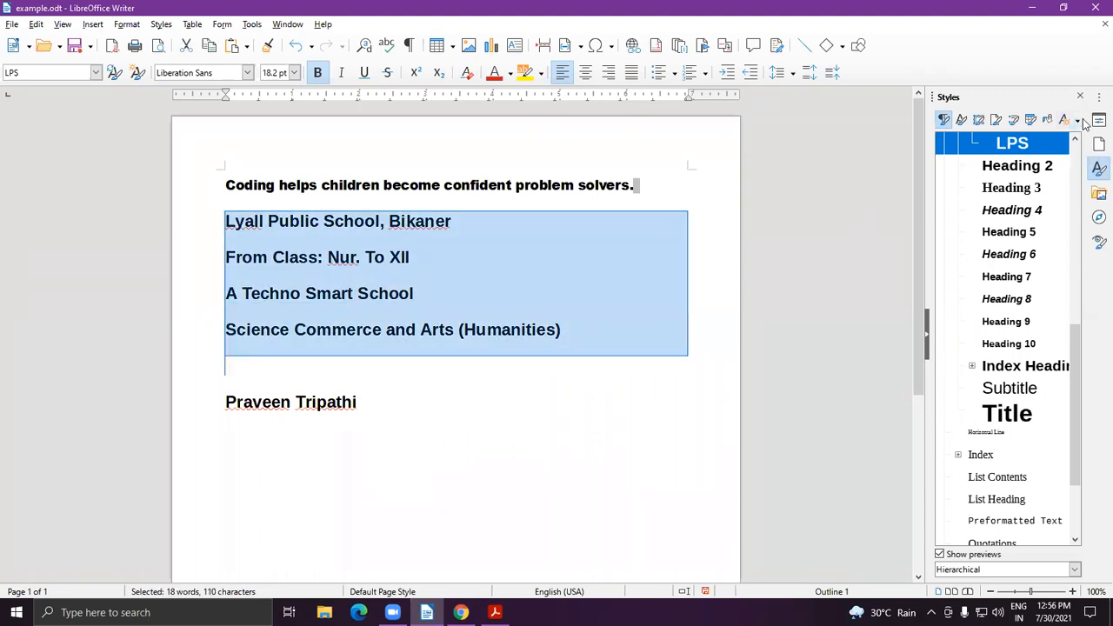
left_click(1077, 122)
left_click(1050, 140)
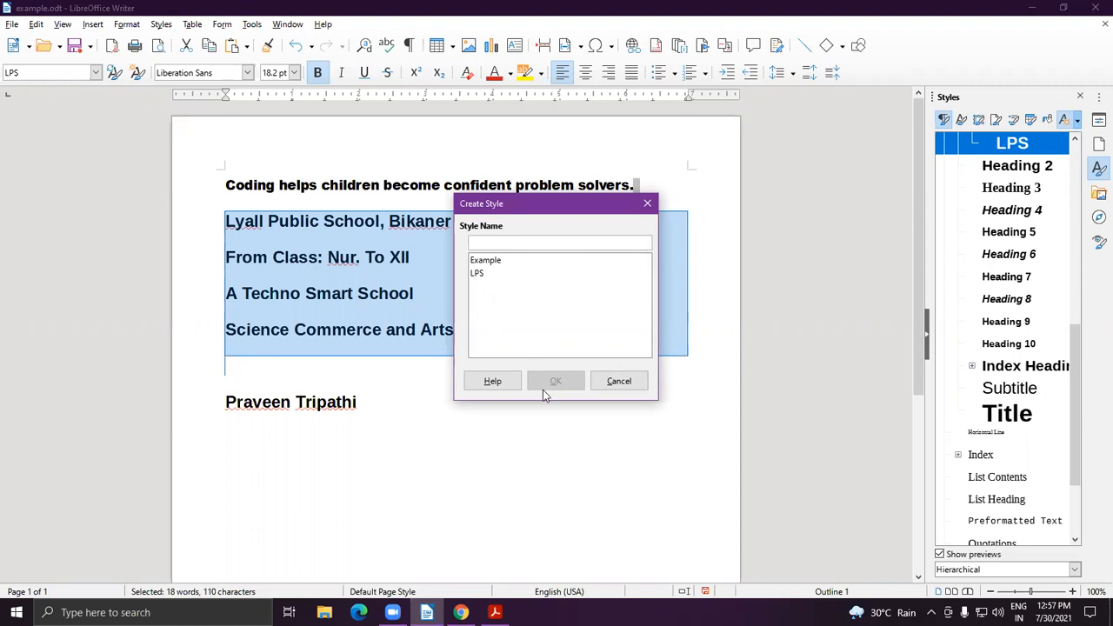
left_click(647, 204)
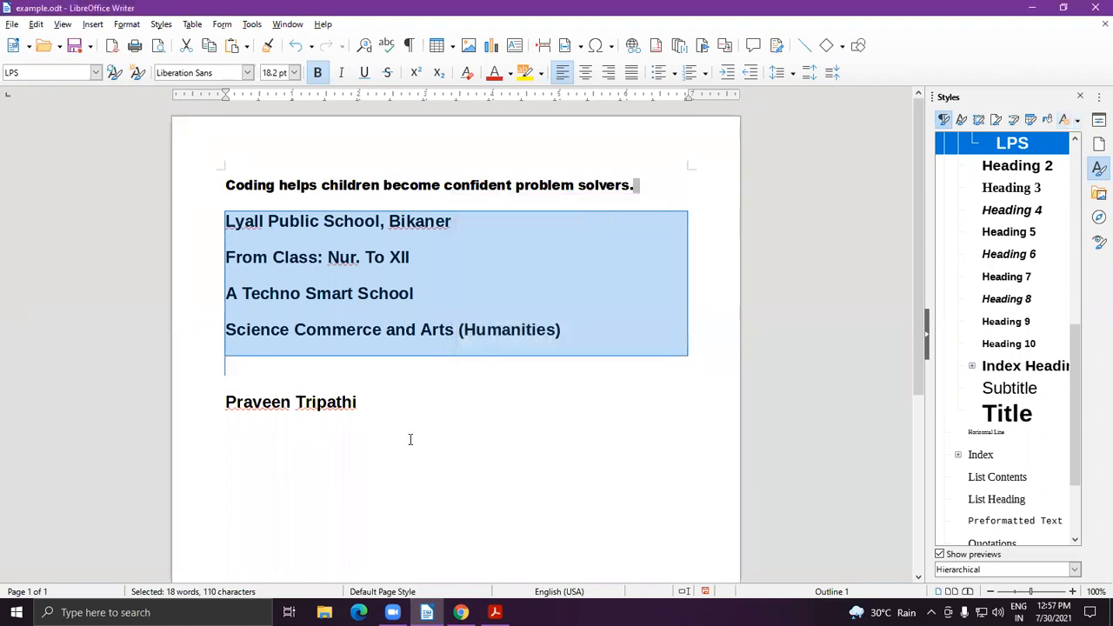